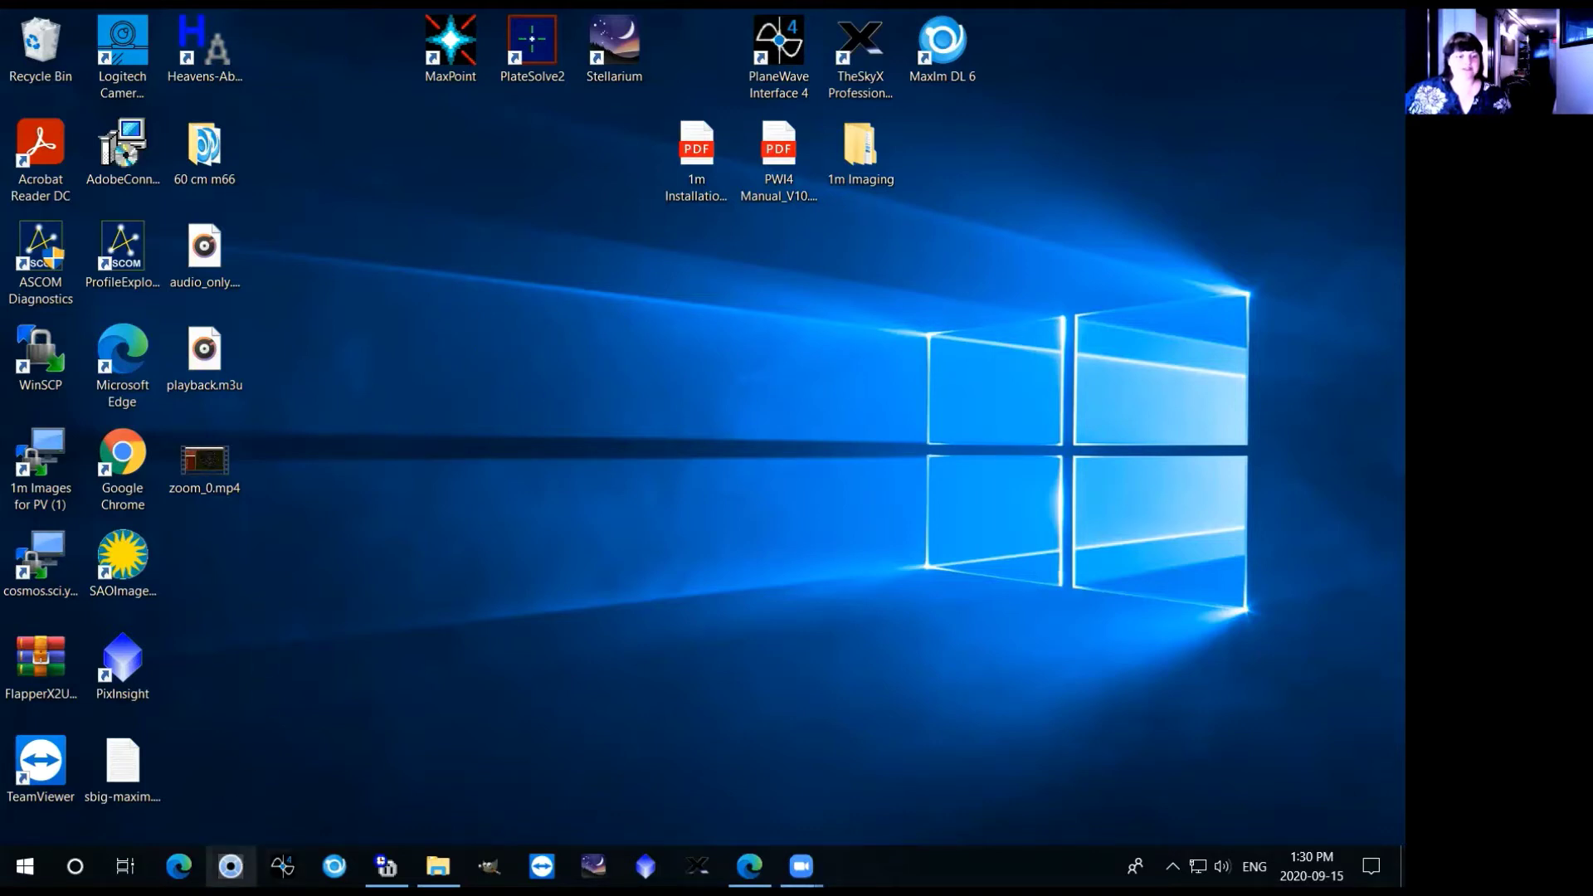
Open PlaneWave Shutter Control, connect to the shutters and use COM3 as the selected port.
left_click(231, 866)
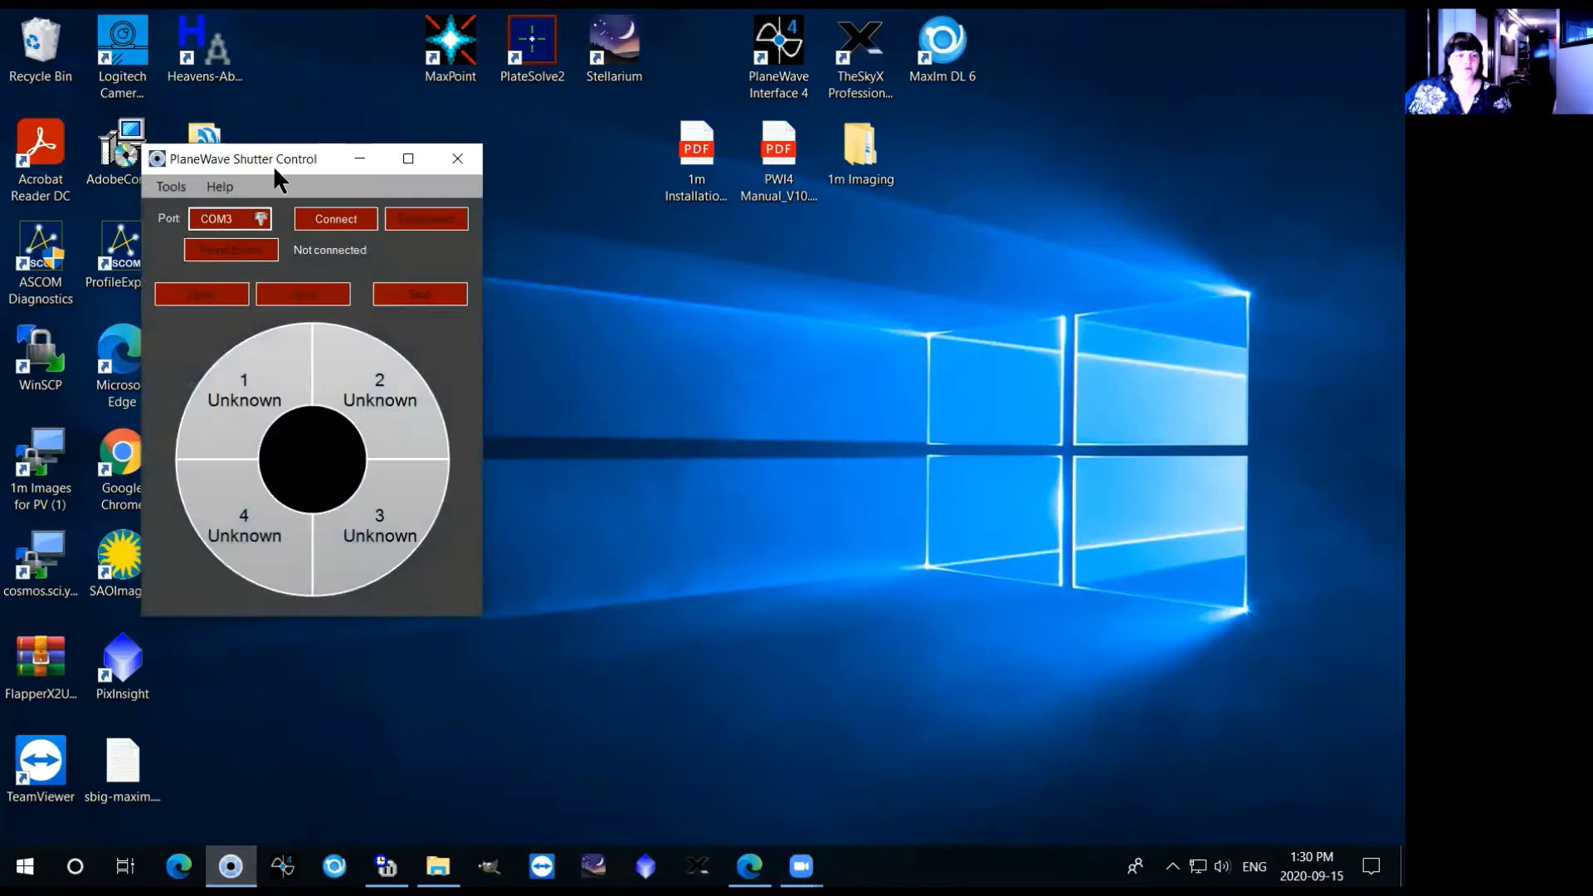
left_click_drag(276, 158, 288, 148)
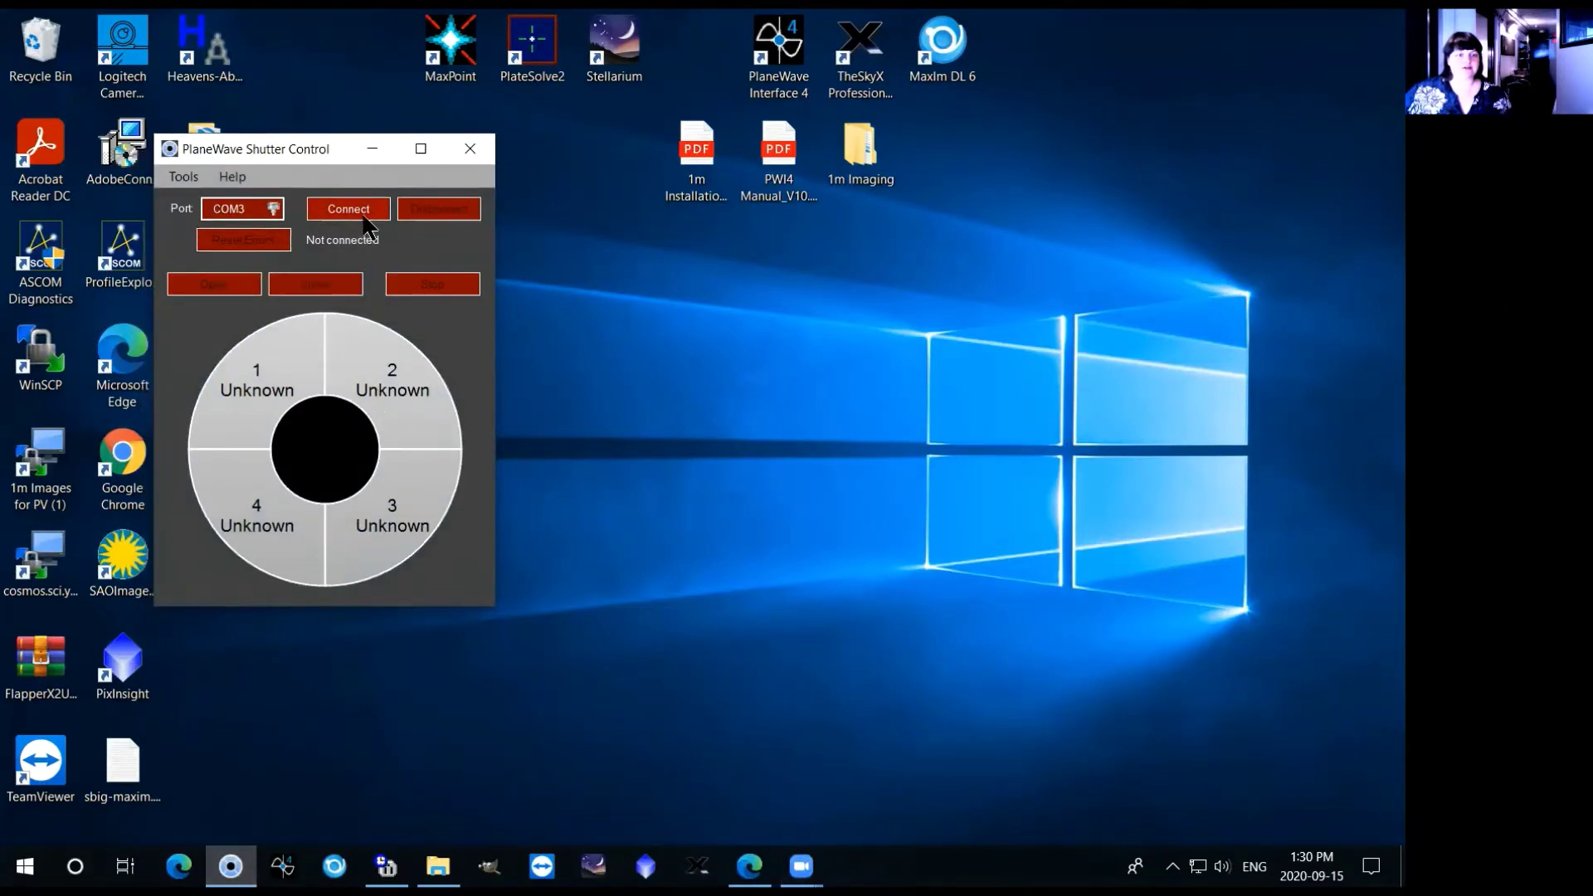
left_click(363, 214)
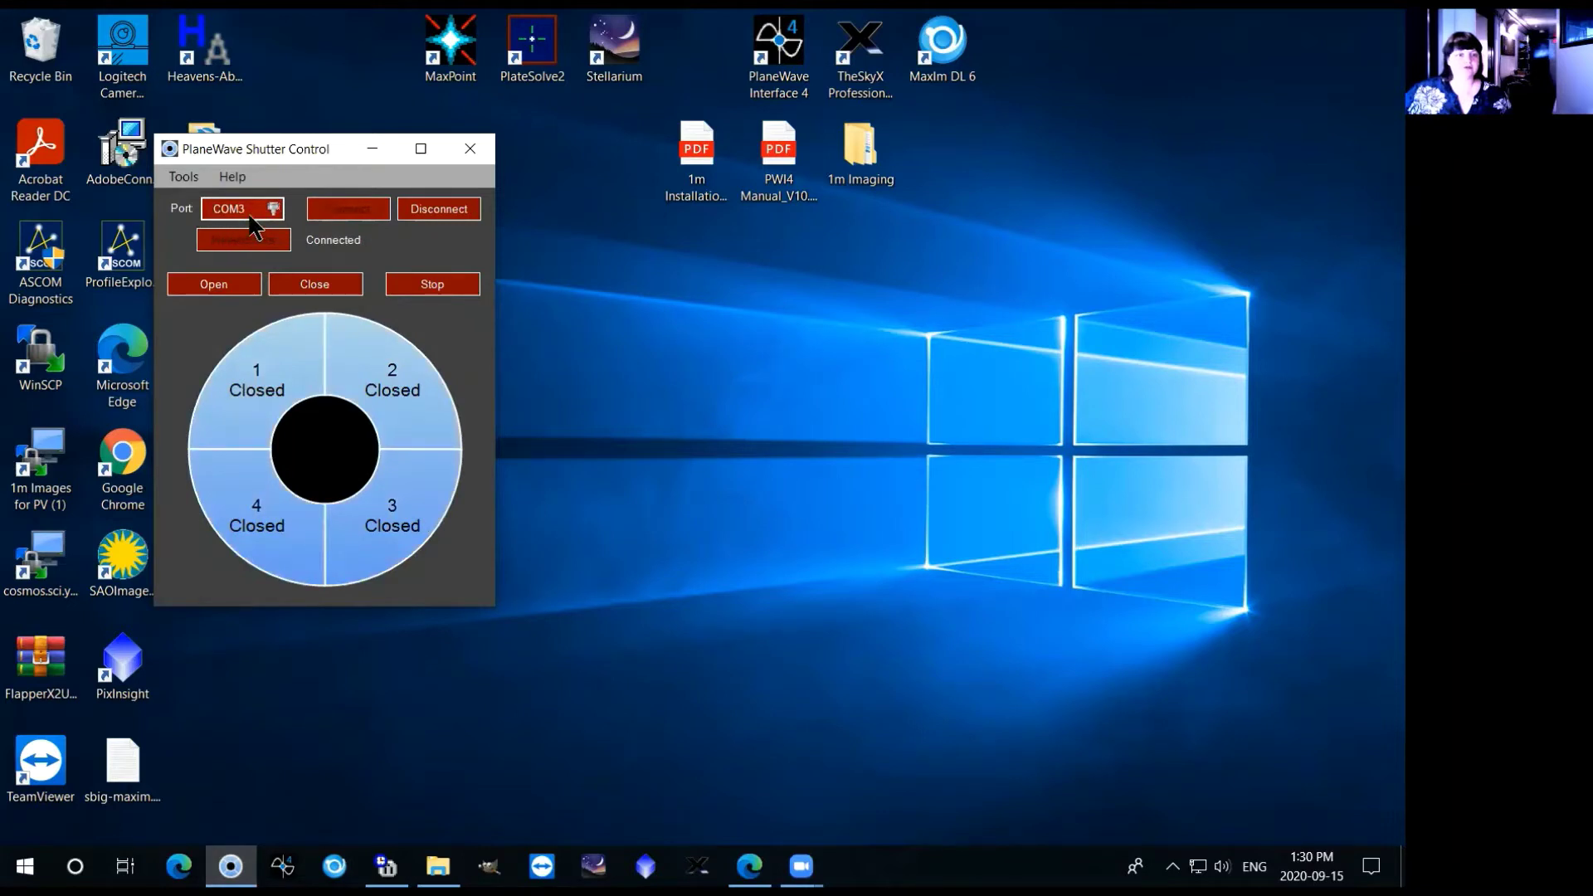
left_click(216, 200)
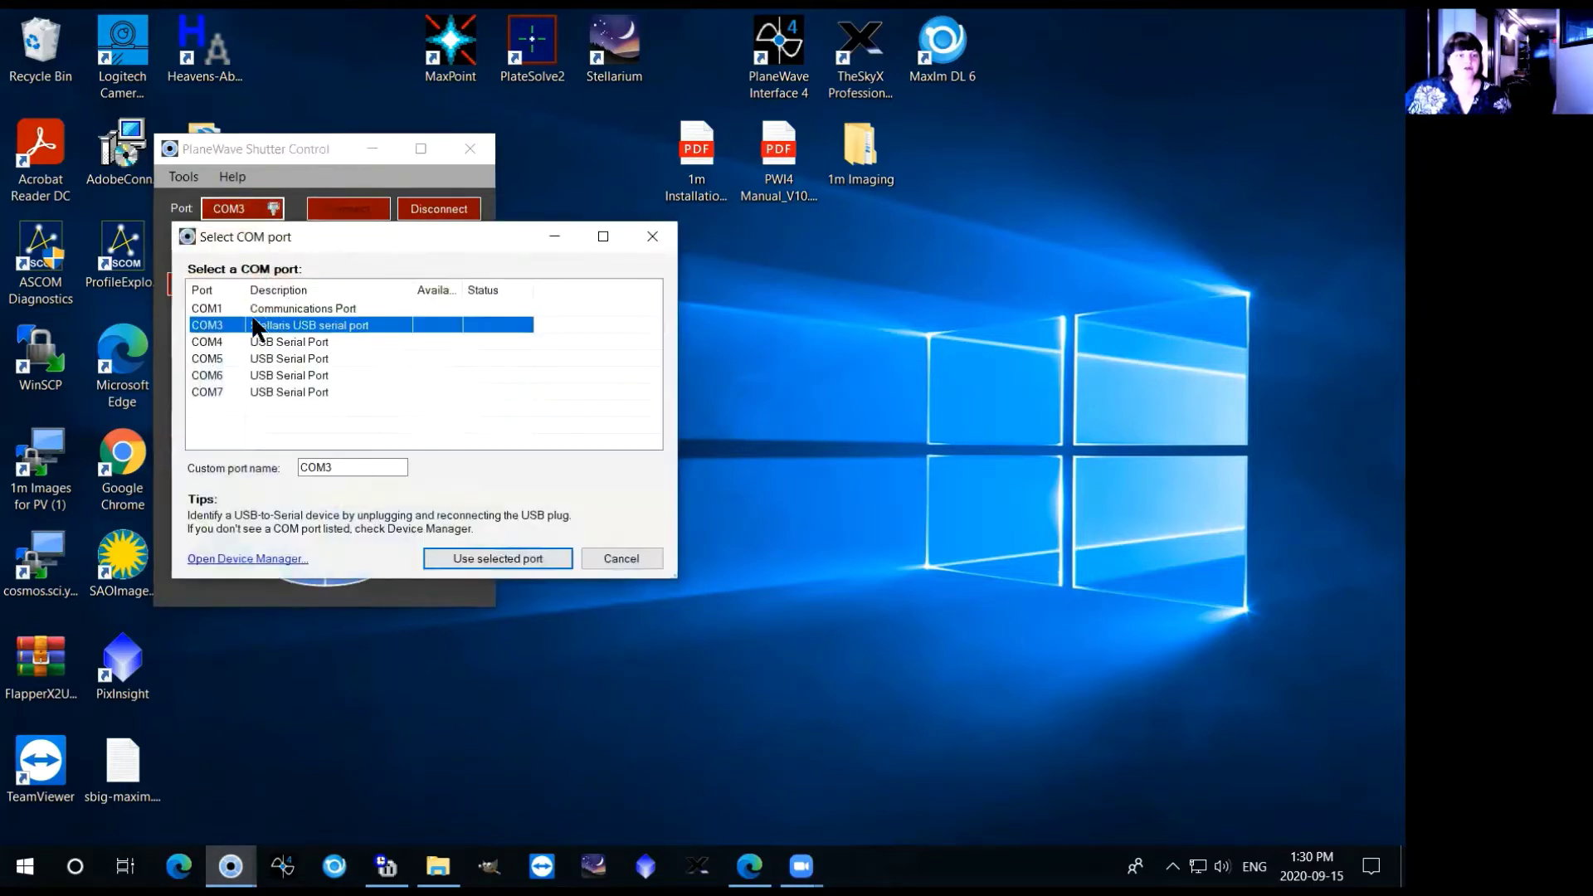
left_click(481, 555)
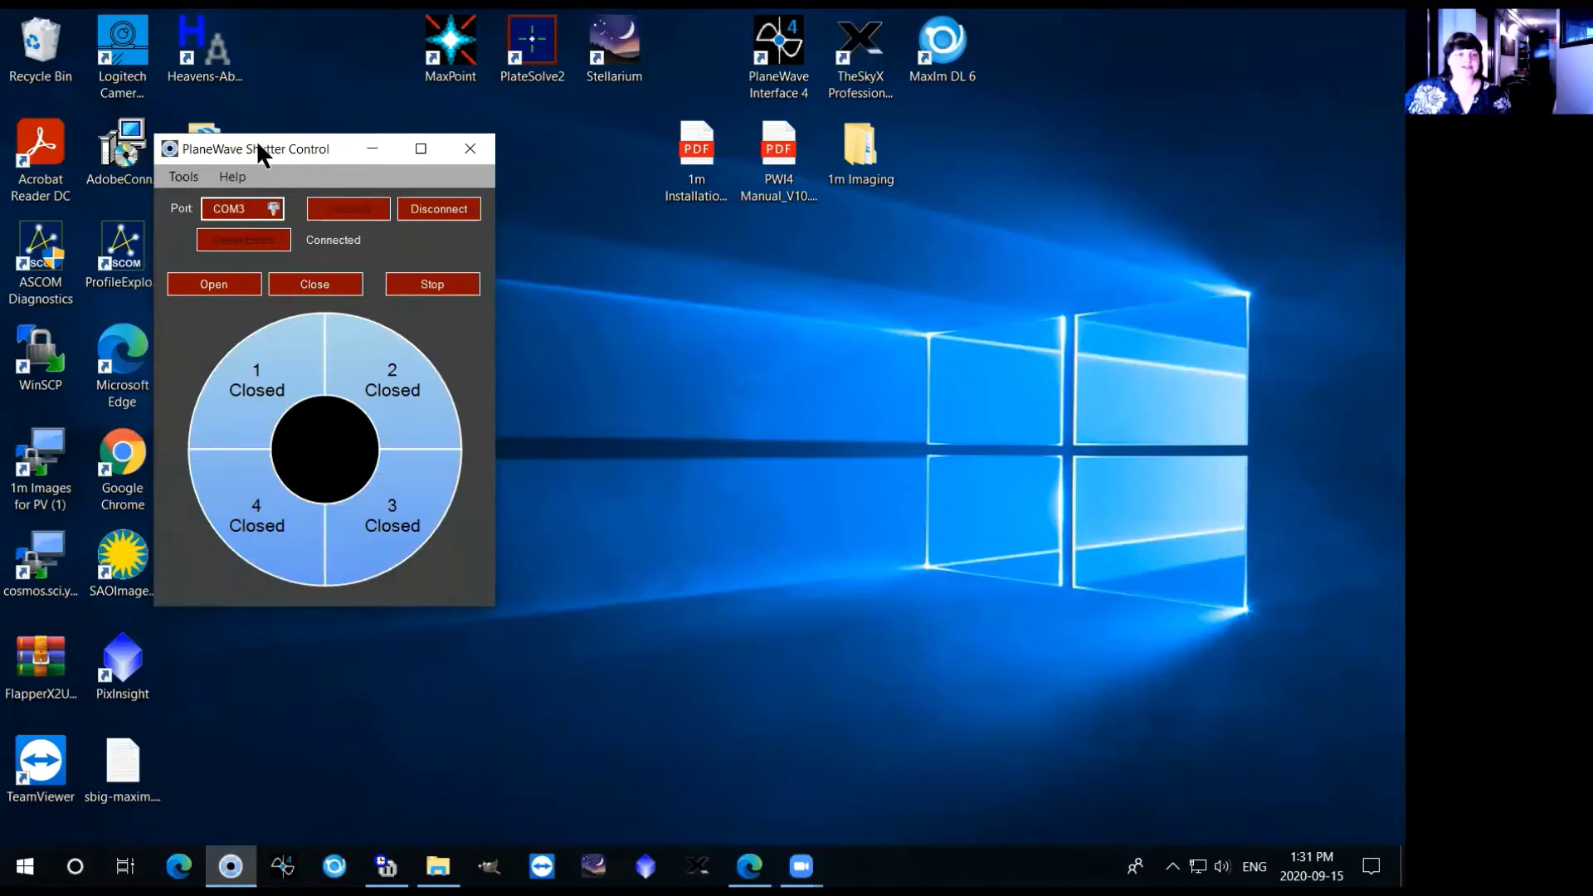
Open all four telescope shutters, and minimize the shutter control window.
left_click_drag(258, 133, 258, 116)
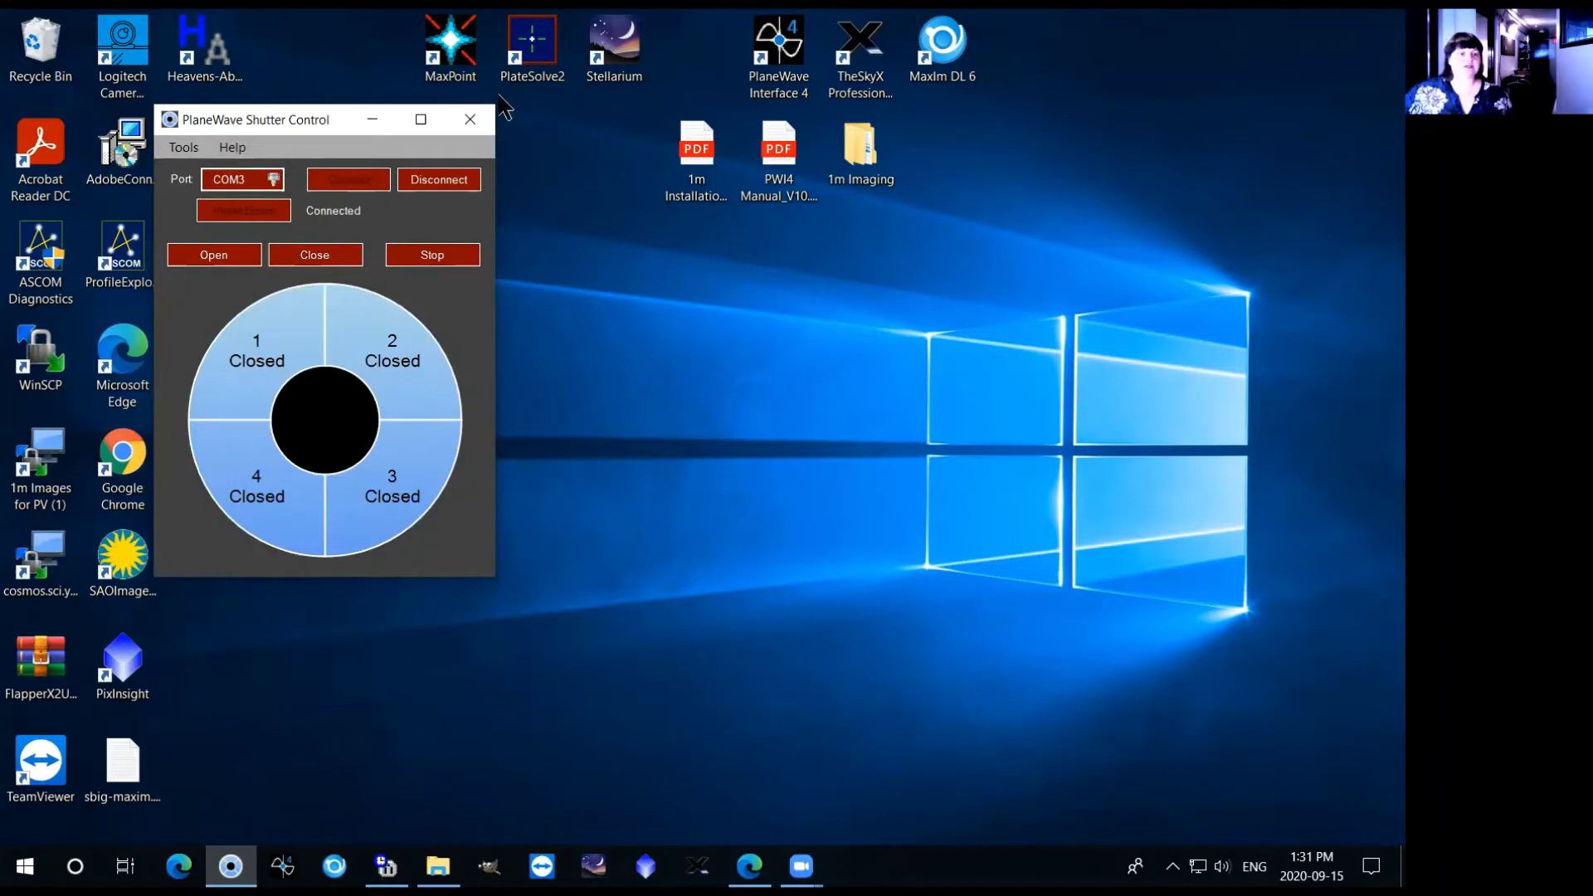
left_click(241, 256)
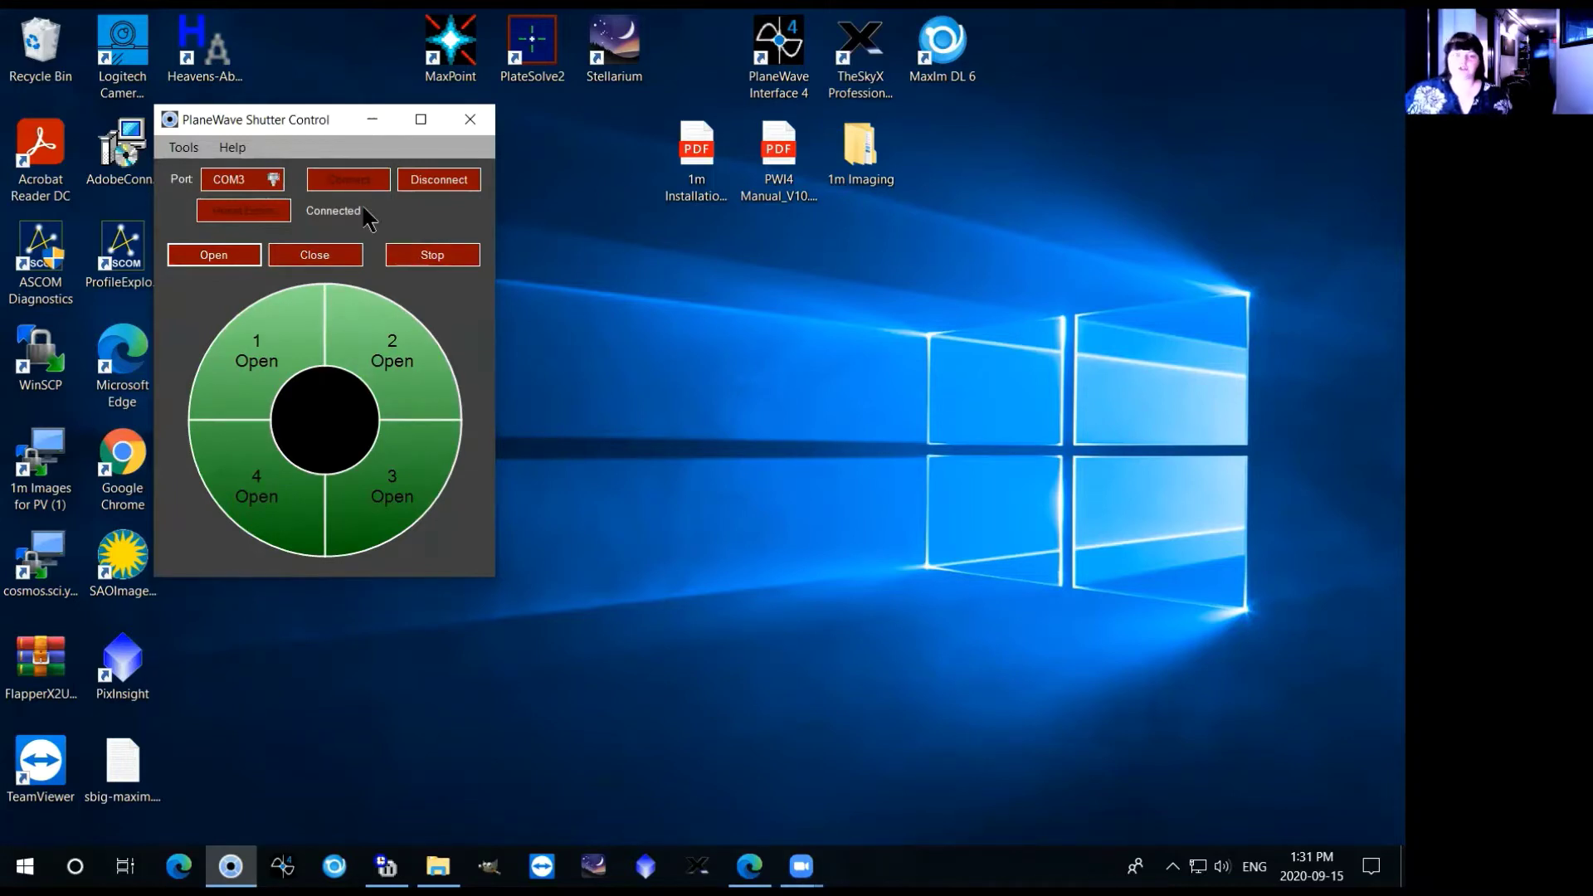
left_click(370, 122)
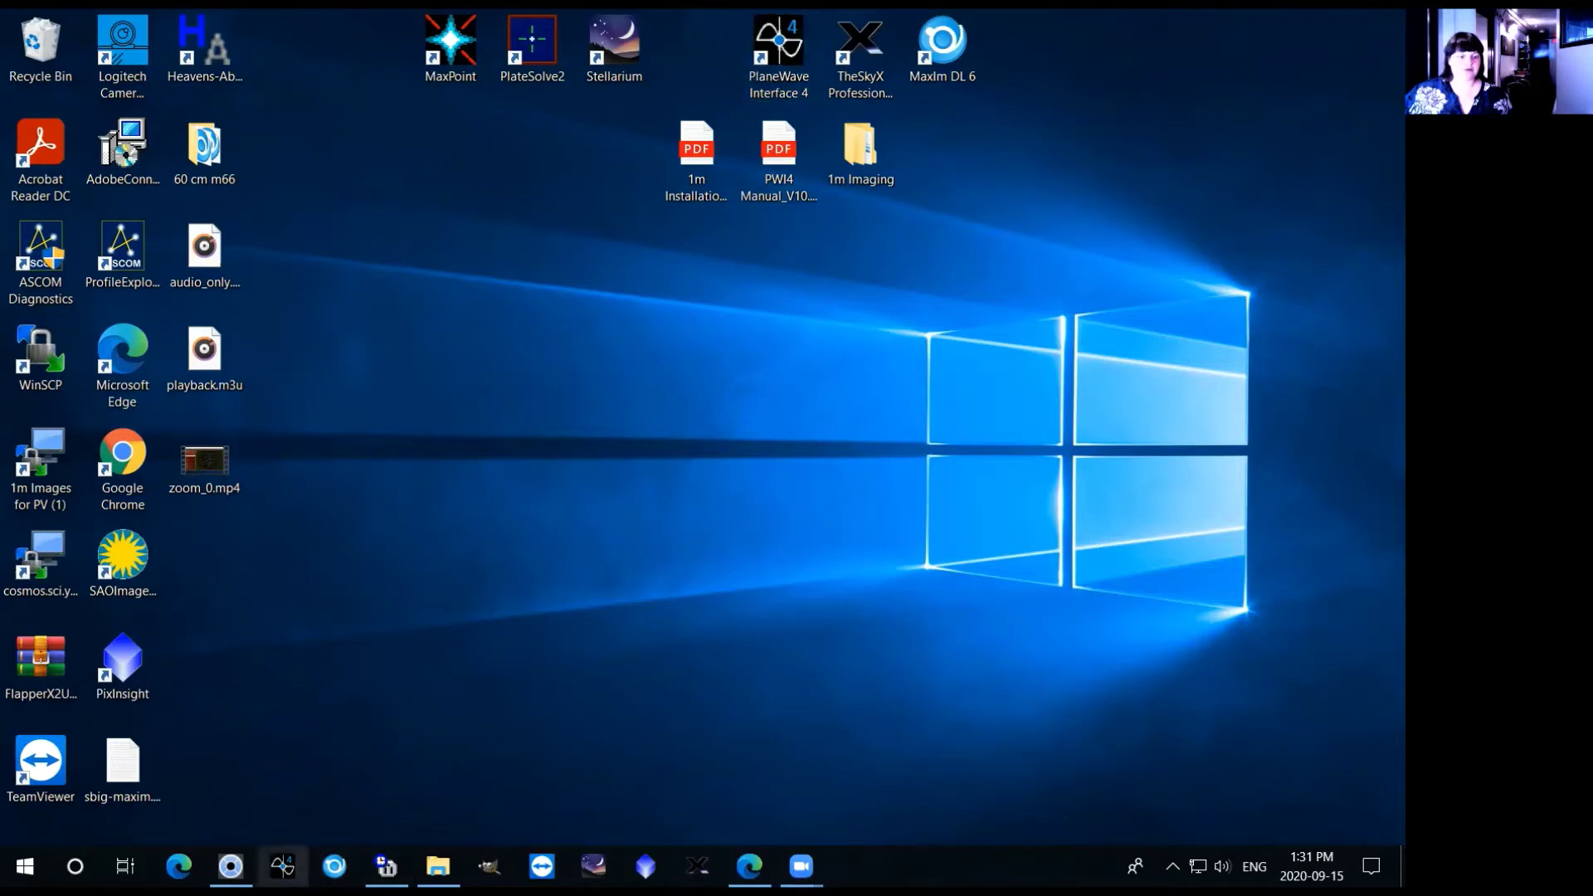
Switch to PlaneWave Interface, connect the PW1000 mount and clear the error notifications.
left_click(282, 866)
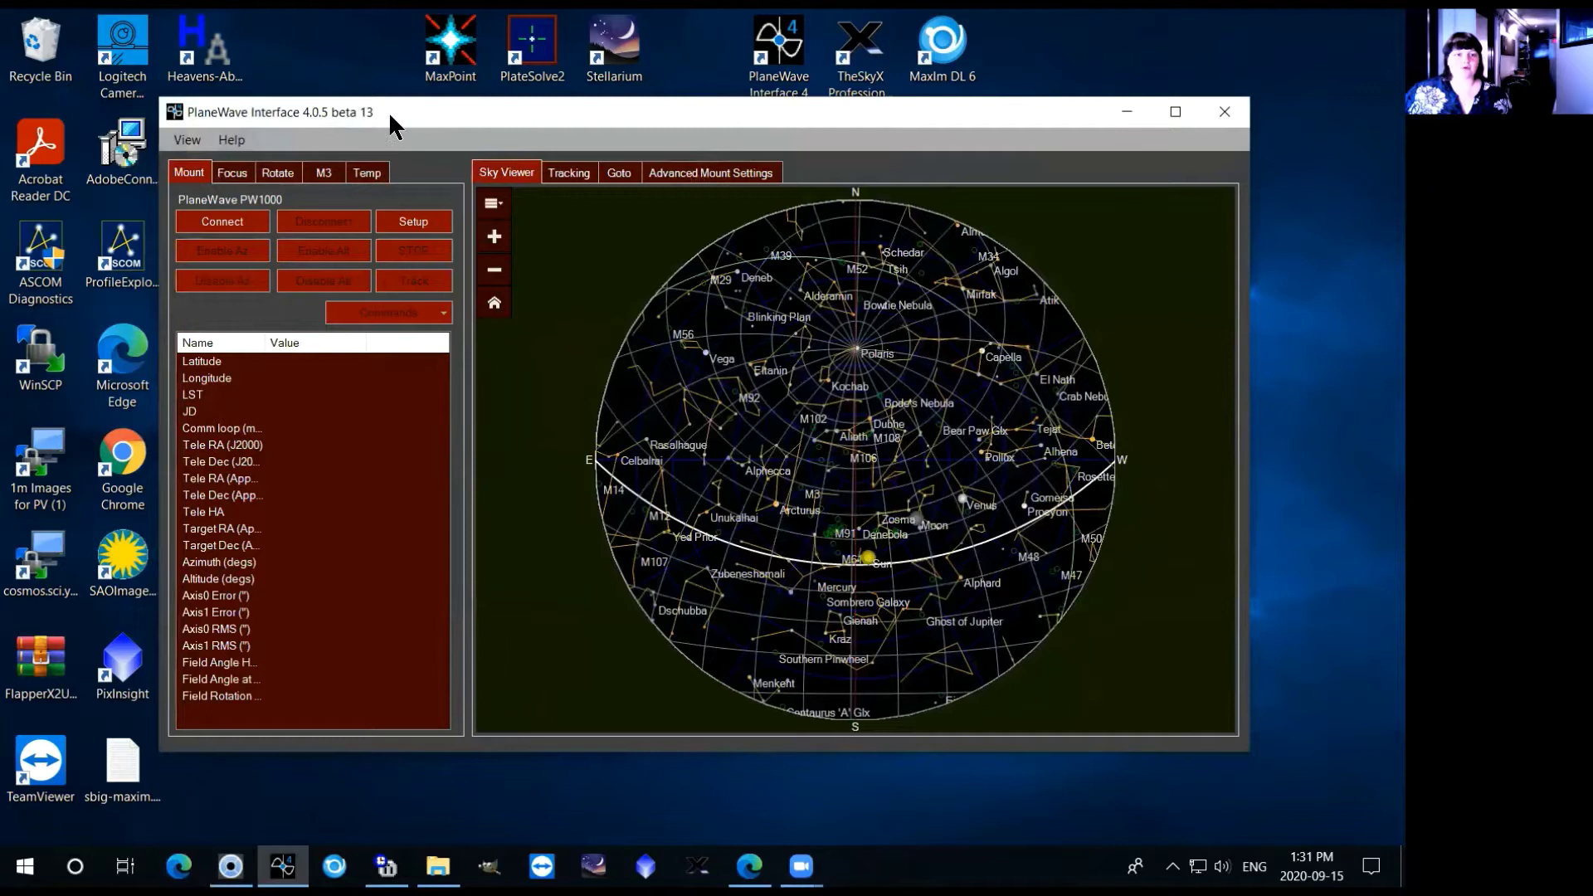
left_click_drag(393, 115, 396, 113)
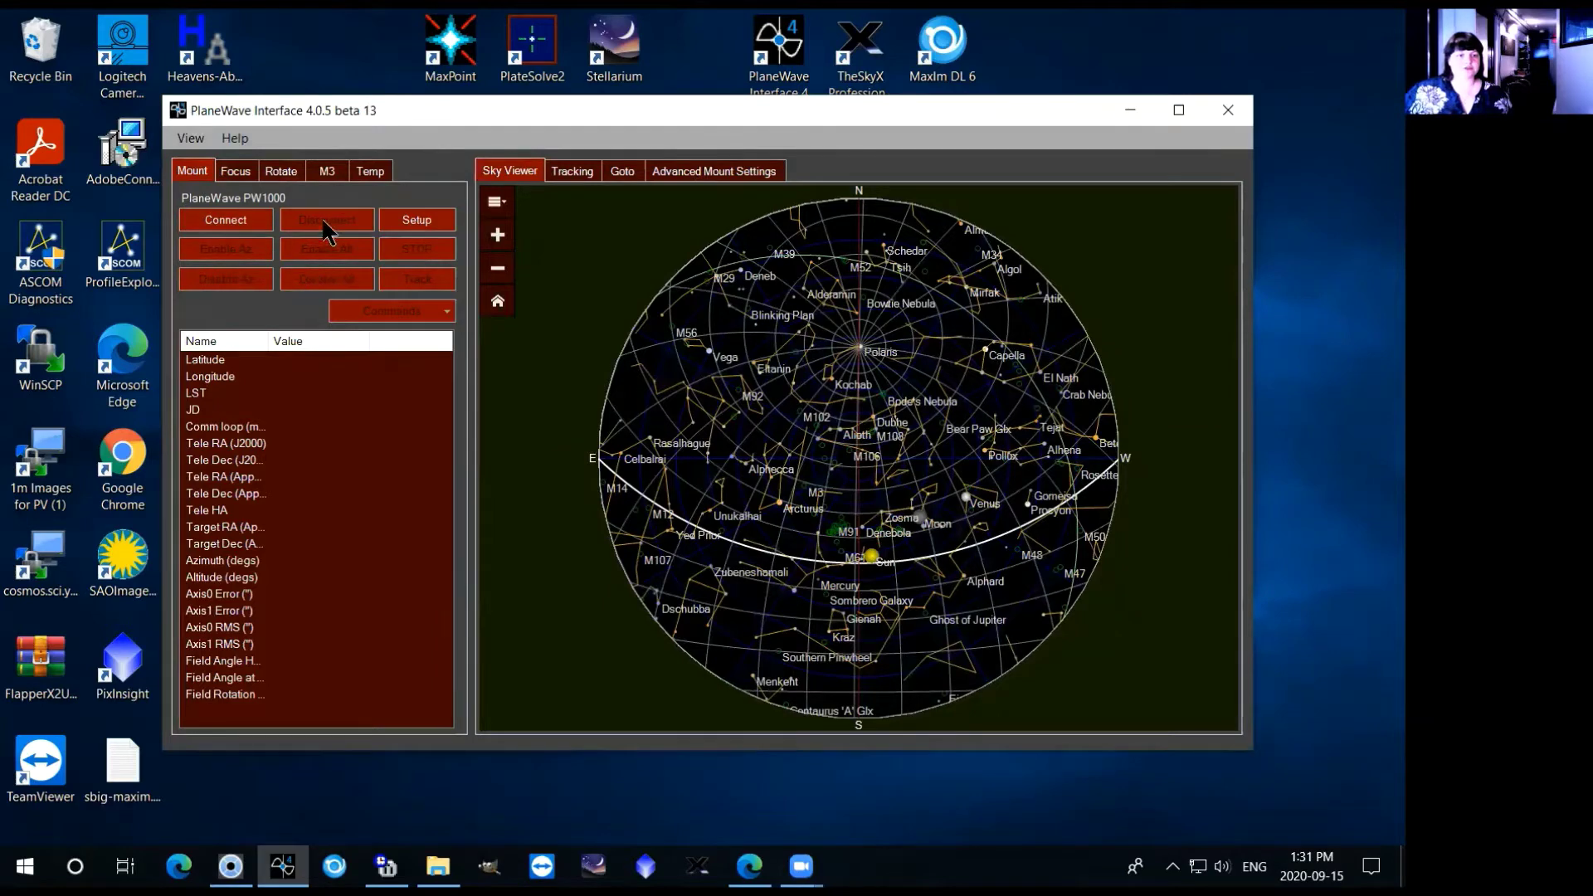
left_click(230, 223)
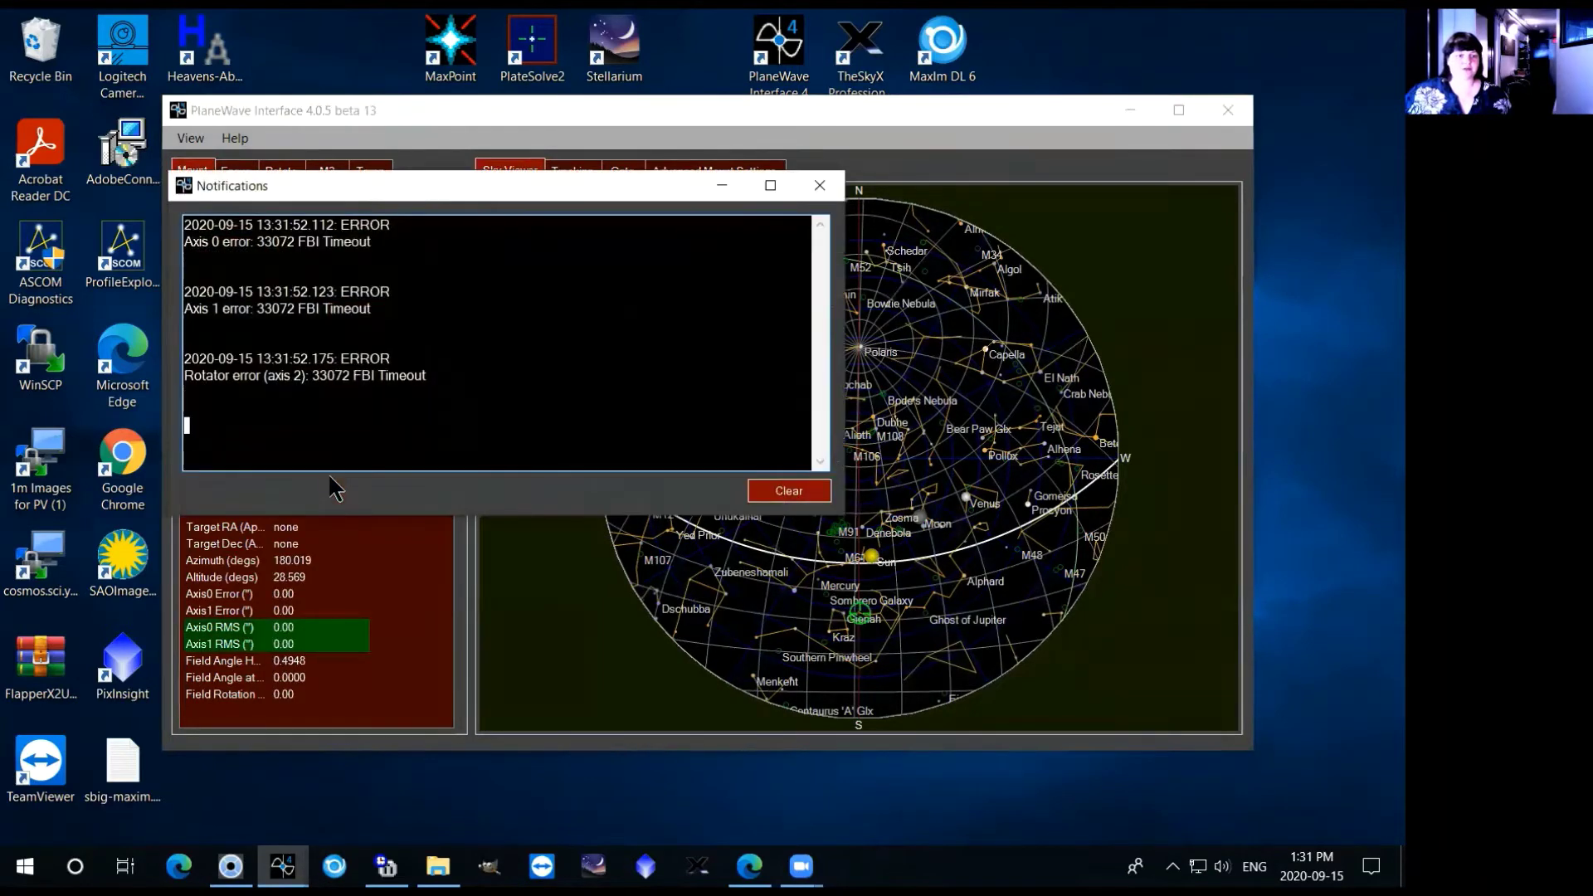
left_click(789, 492)
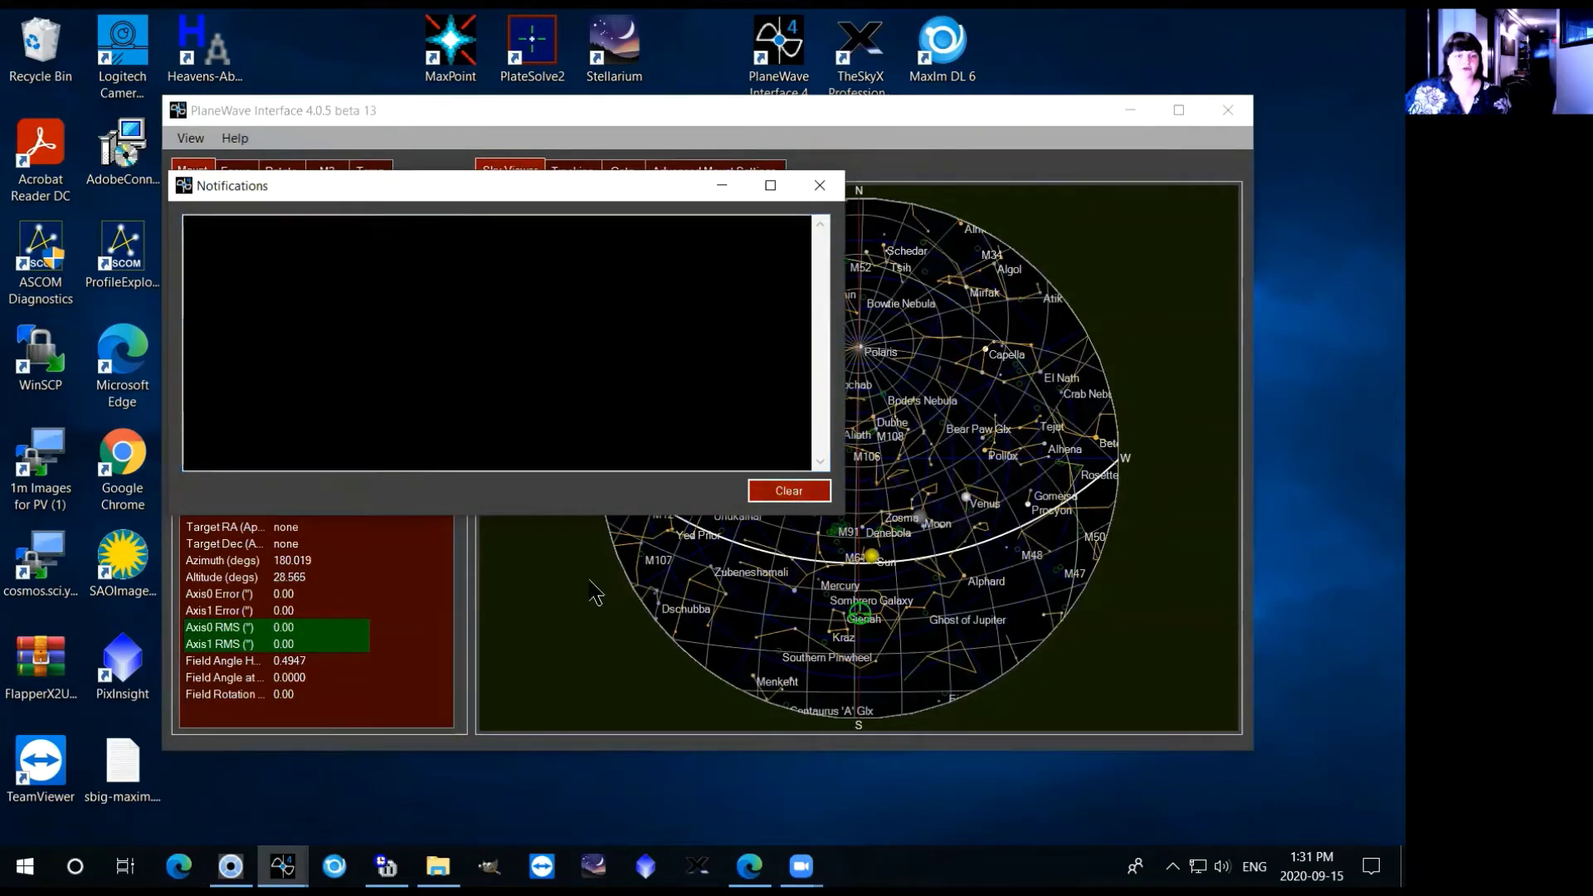
left_click(819, 185)
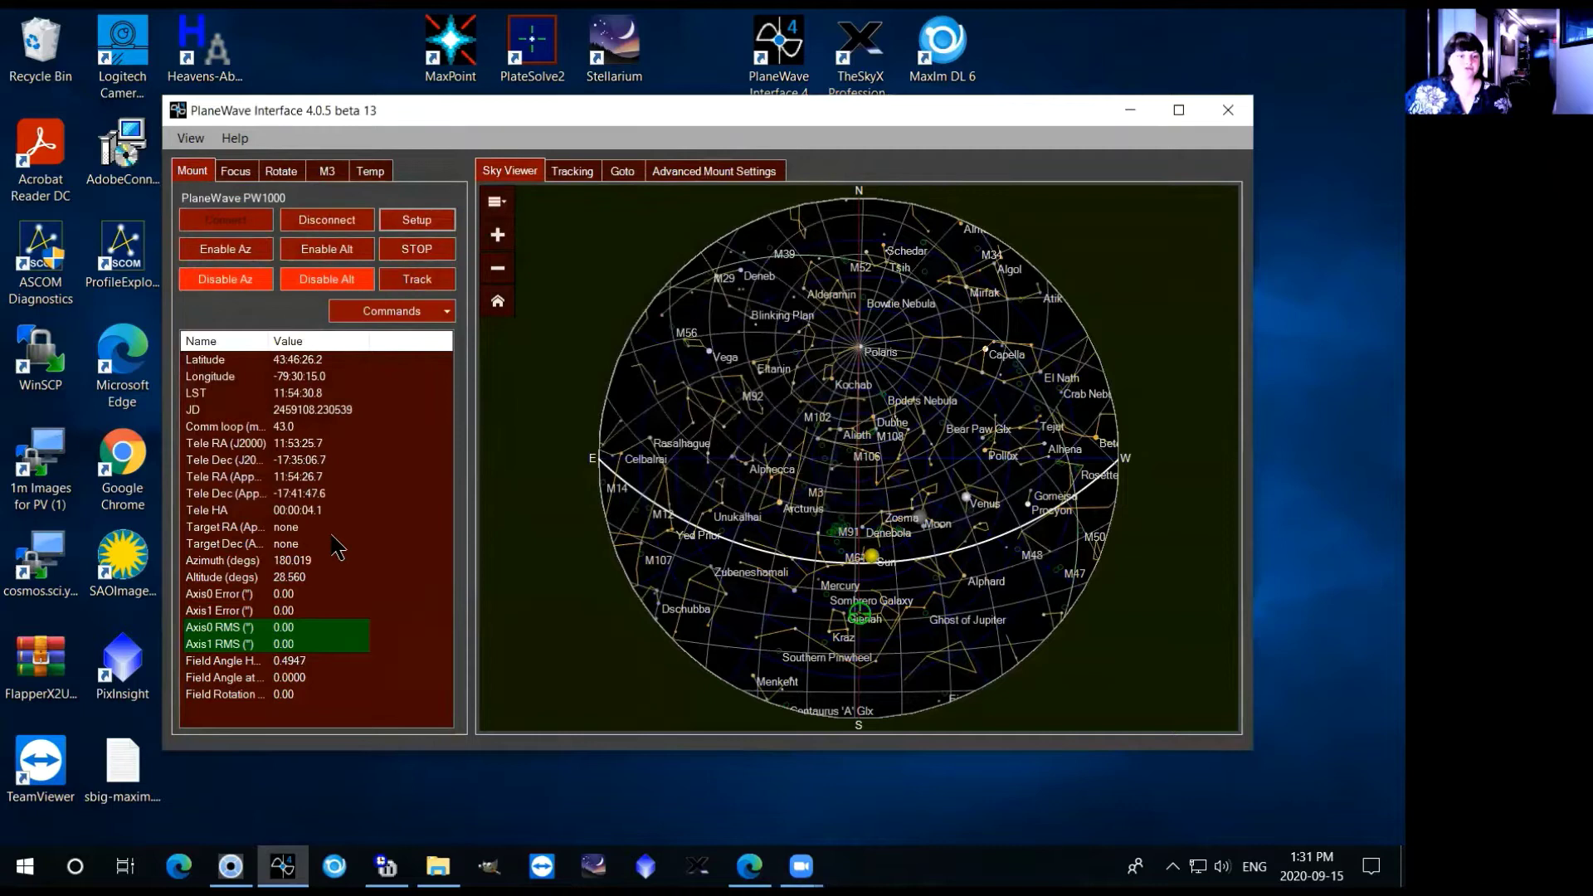
Enable the mount's azimuth and altitude axes.
left_click(224, 253)
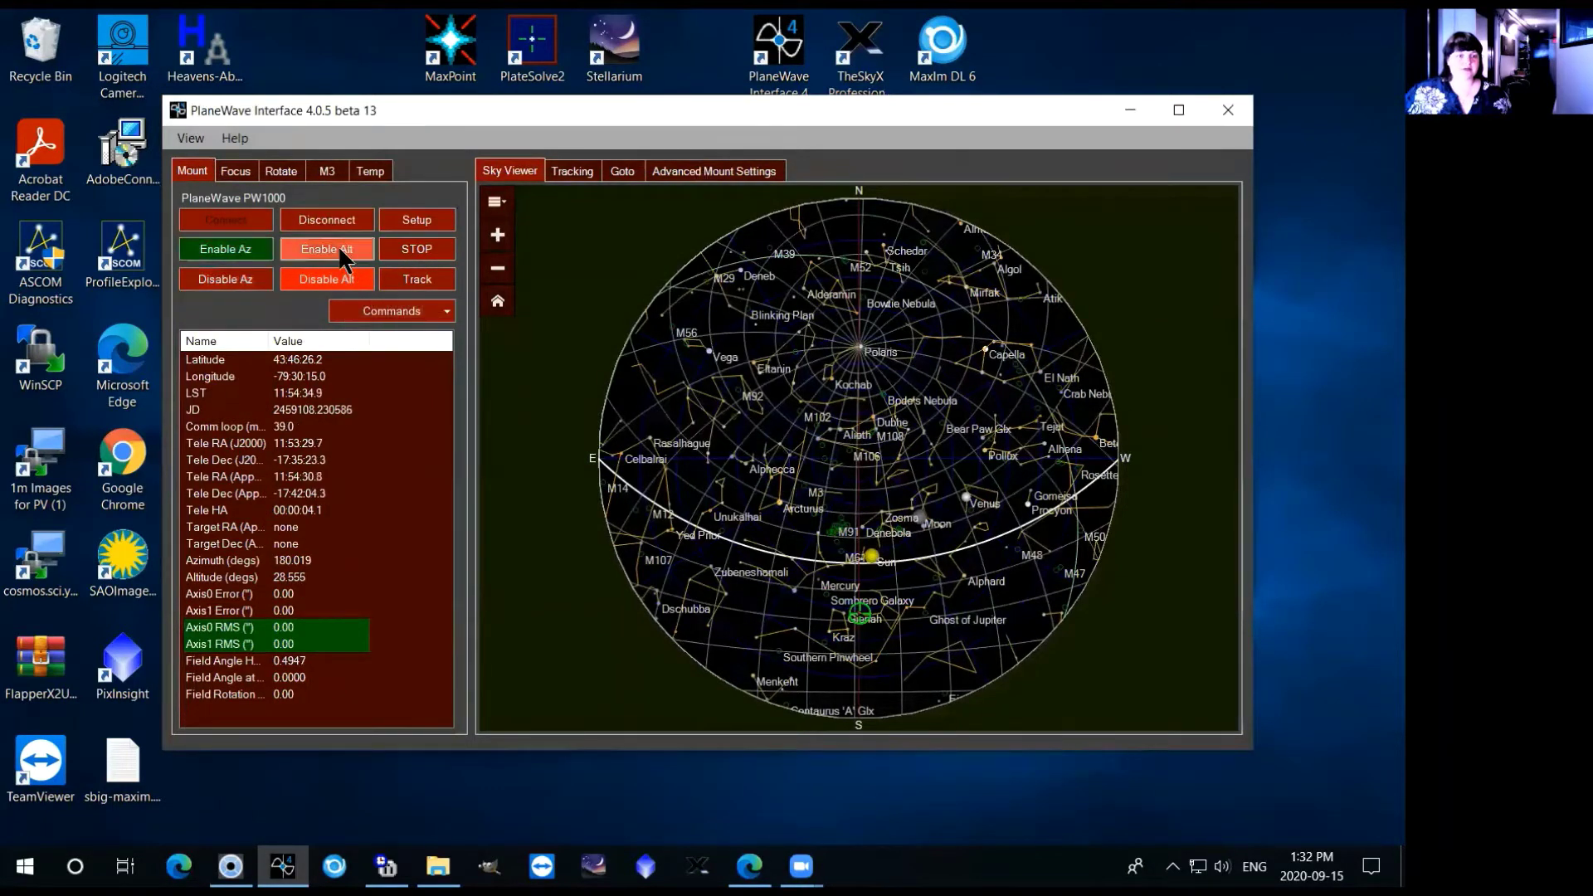
left_click(326, 248)
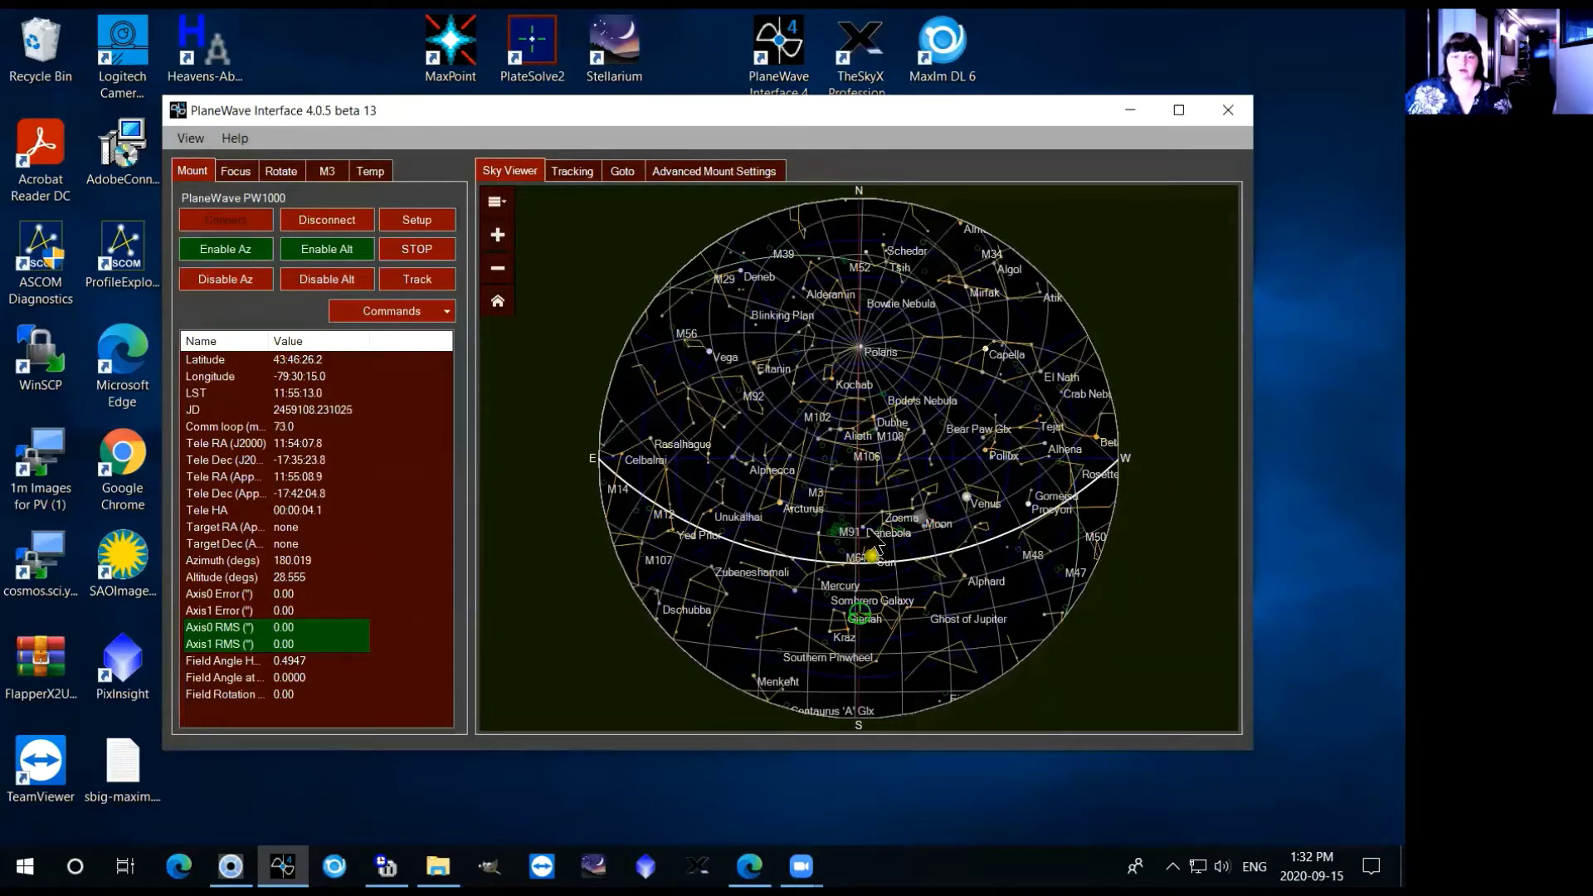
Select Ghost of Jupiter on the sky map and slew the telescope to it, keeping the target window clear of the map's centre.
left_click(926, 614)
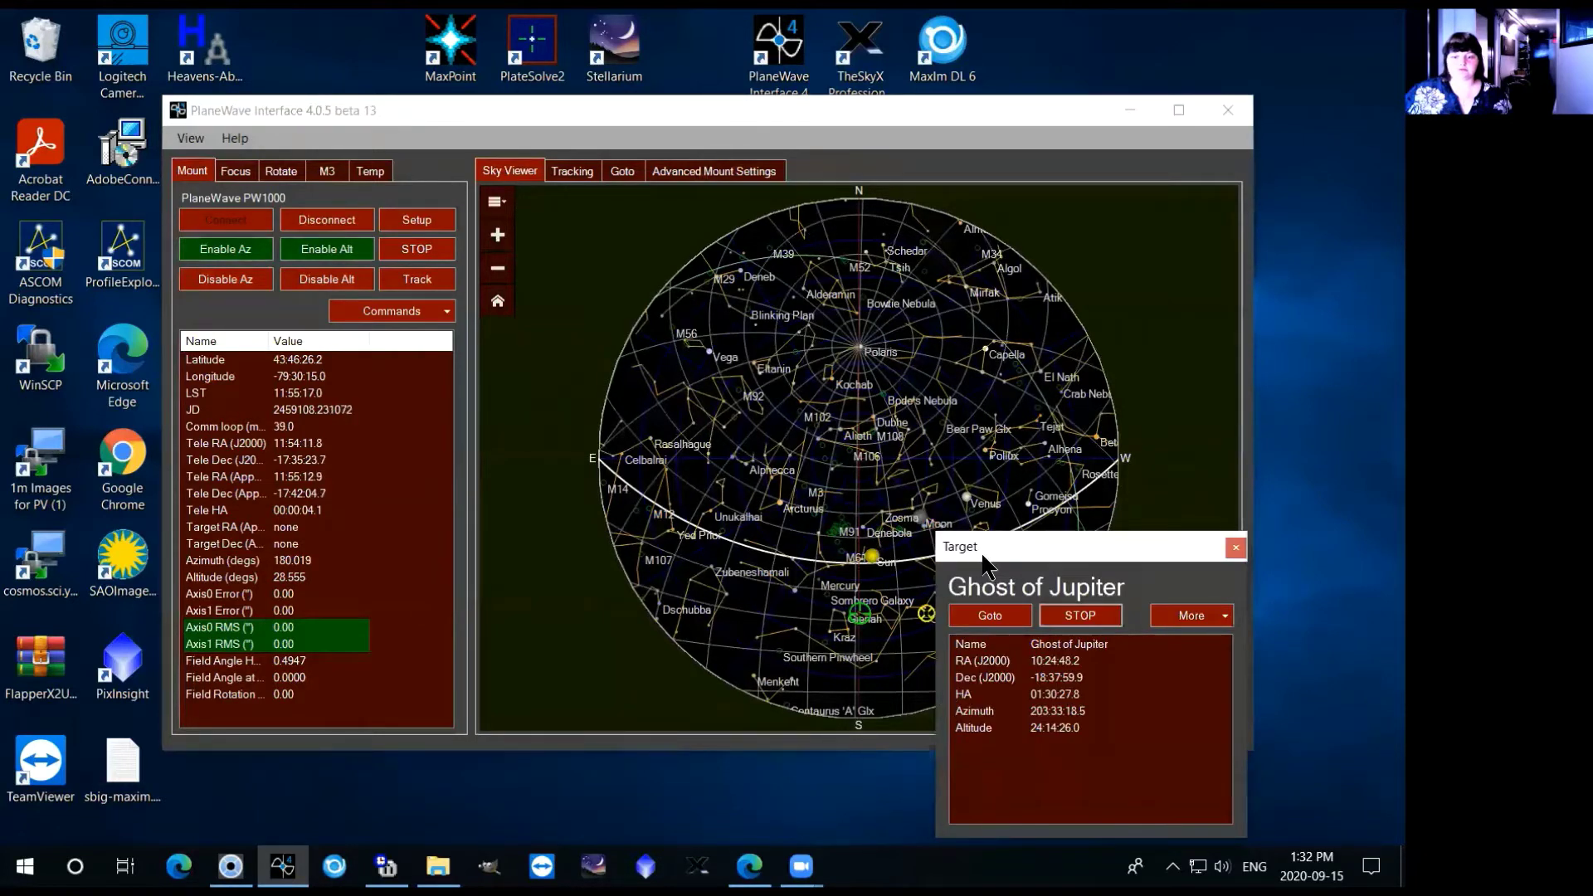
mouse_move(986, 564)
left_mouse_down()
mouse_move(1046, 530)
mouse_move(1060, 433)
left_mouse_up()
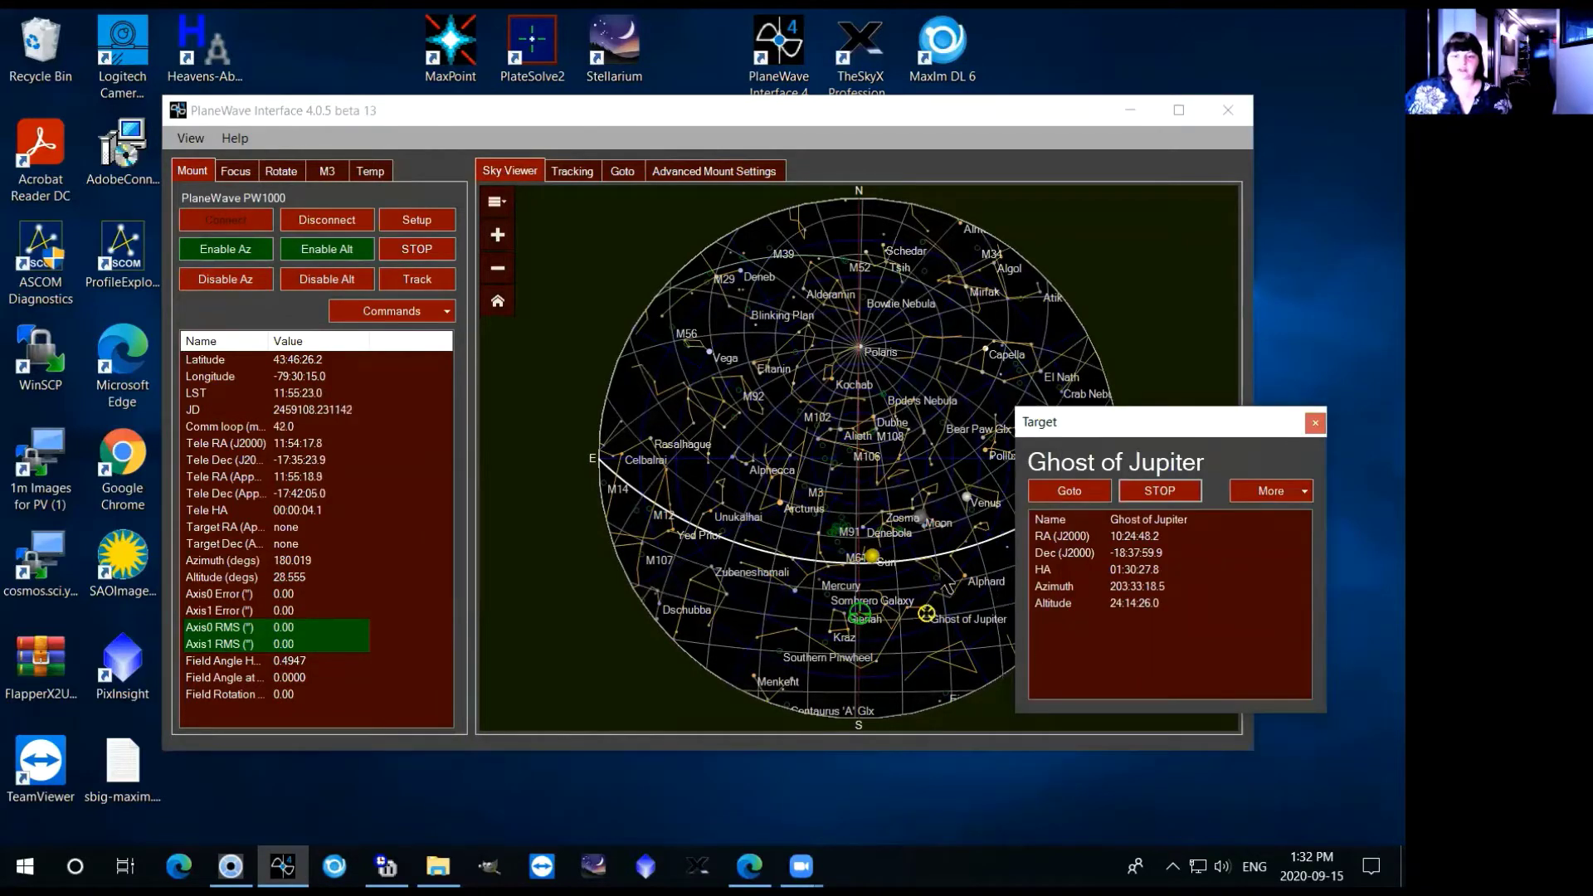
left_click(934, 635)
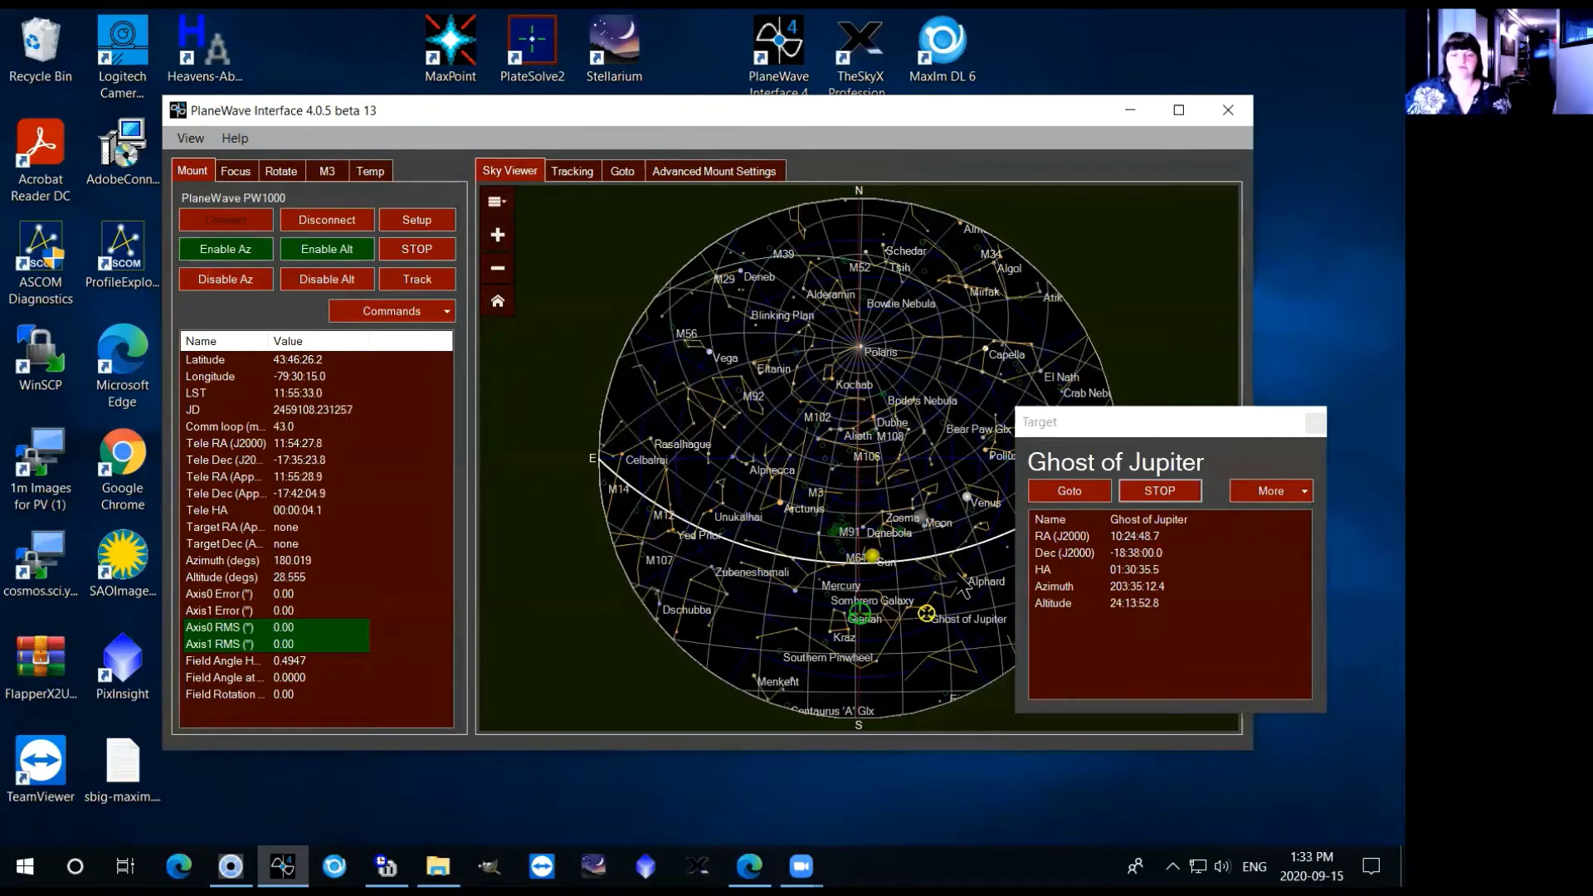
left_click(1092, 489)
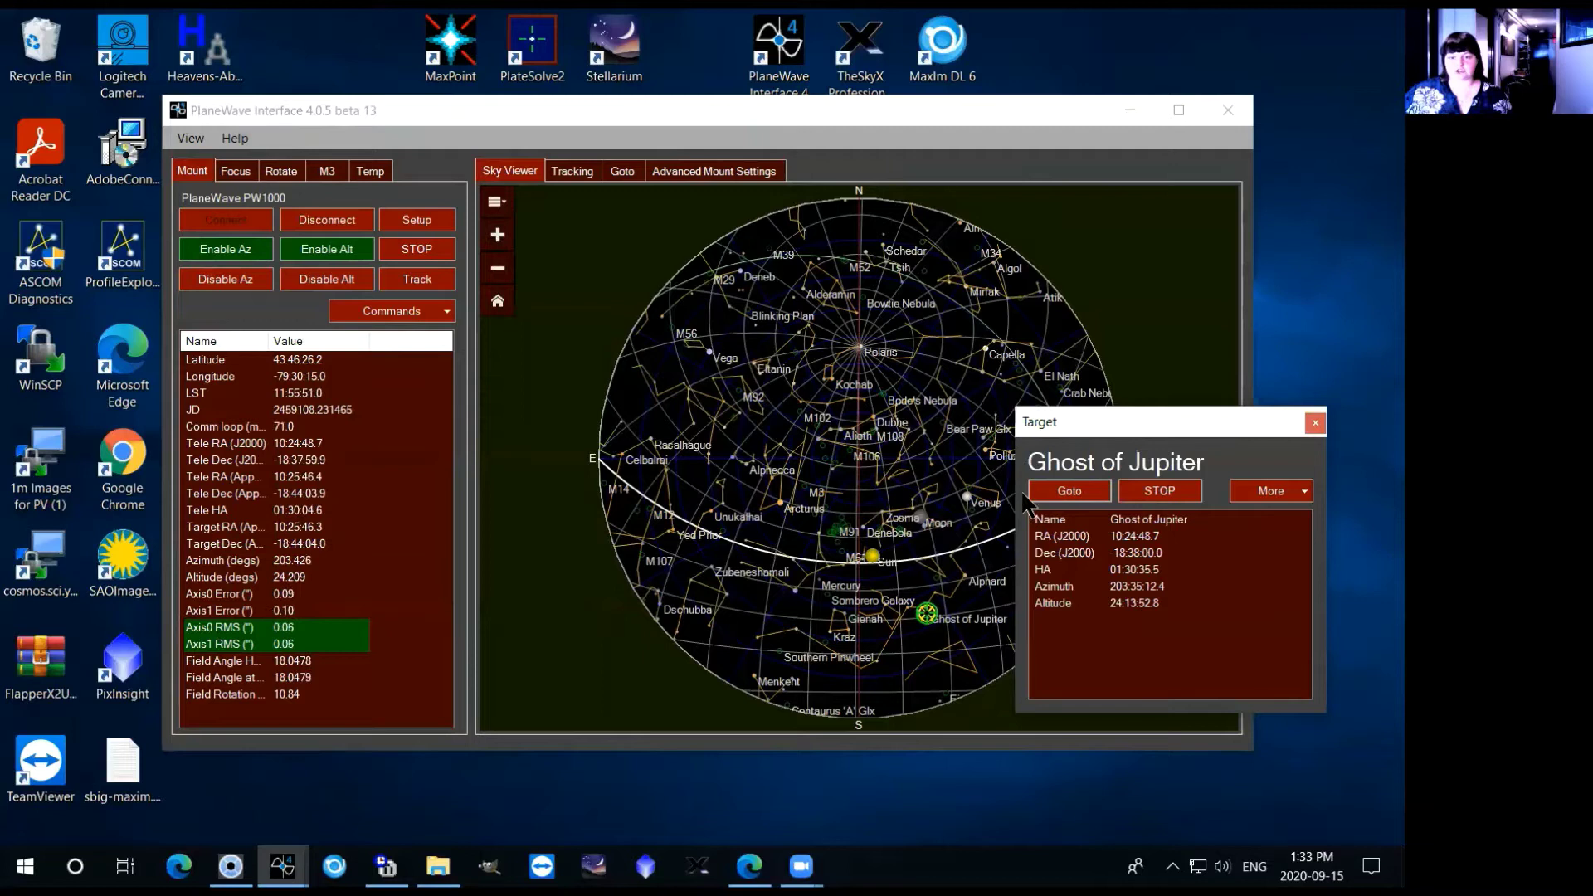
left_click_drag(1054, 425, 1074, 427)
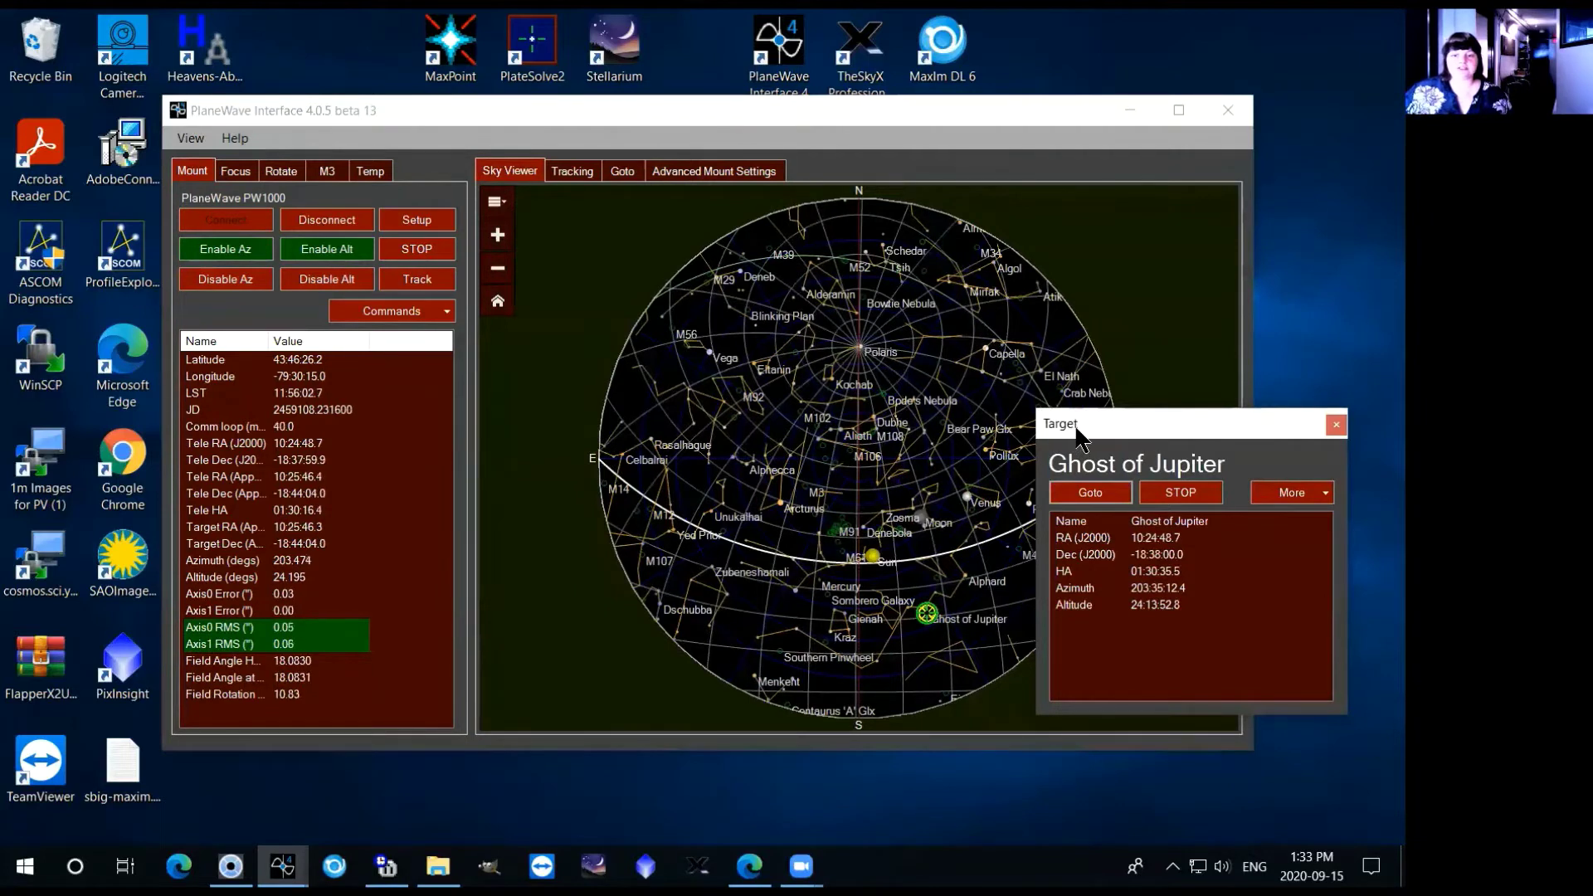
left_click_drag(1079, 432, 1106, 425)
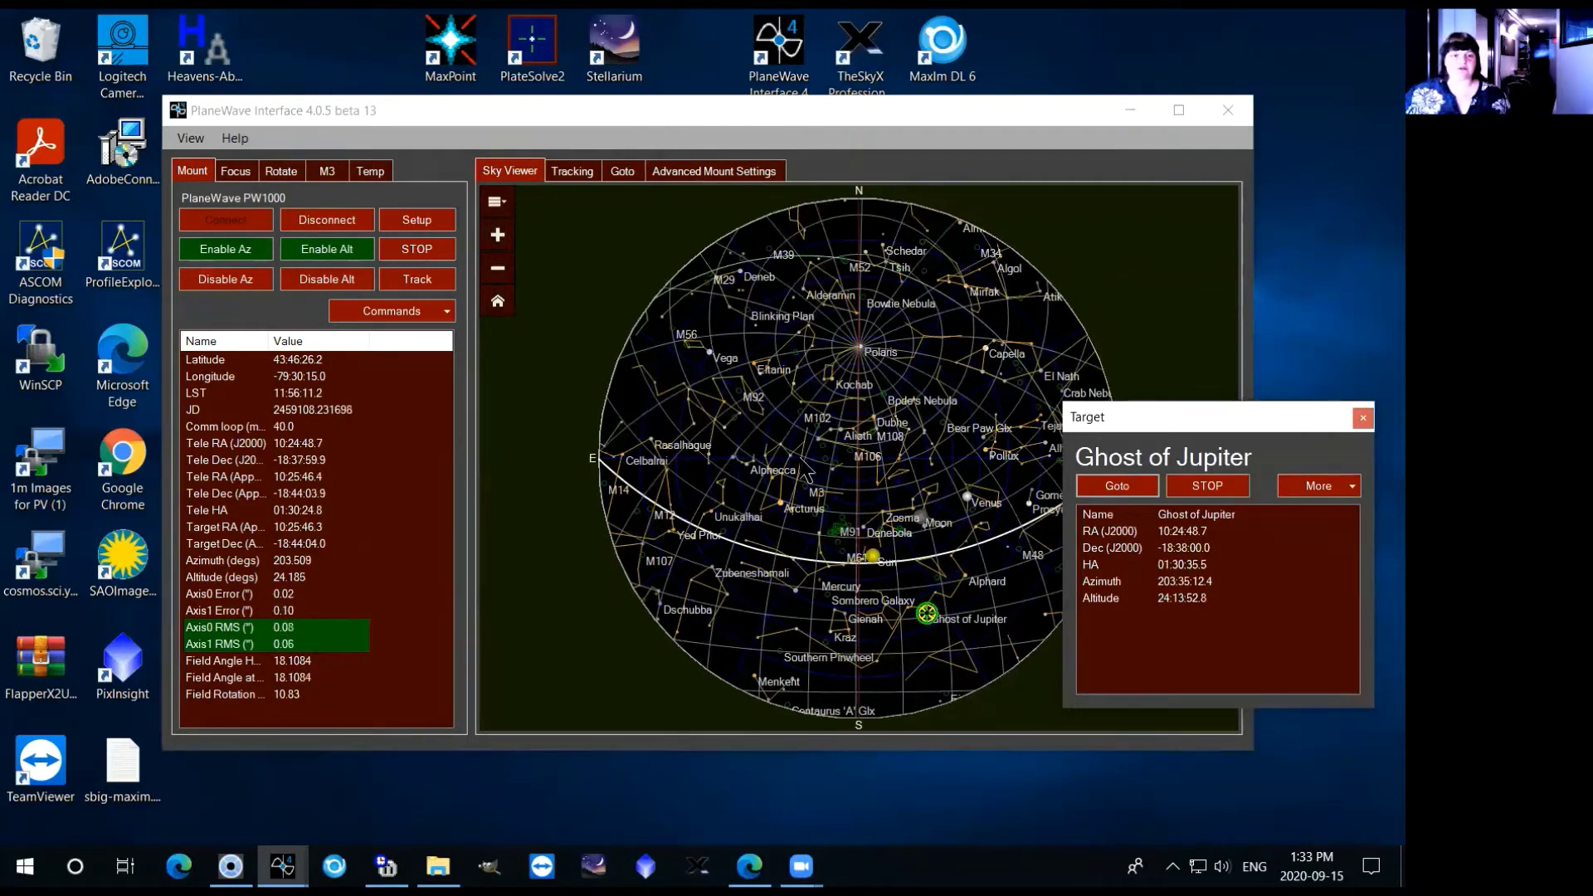
Open the target finder, search the local catalog for "Crab" and select the Crab Nebula.
left_click(403, 121)
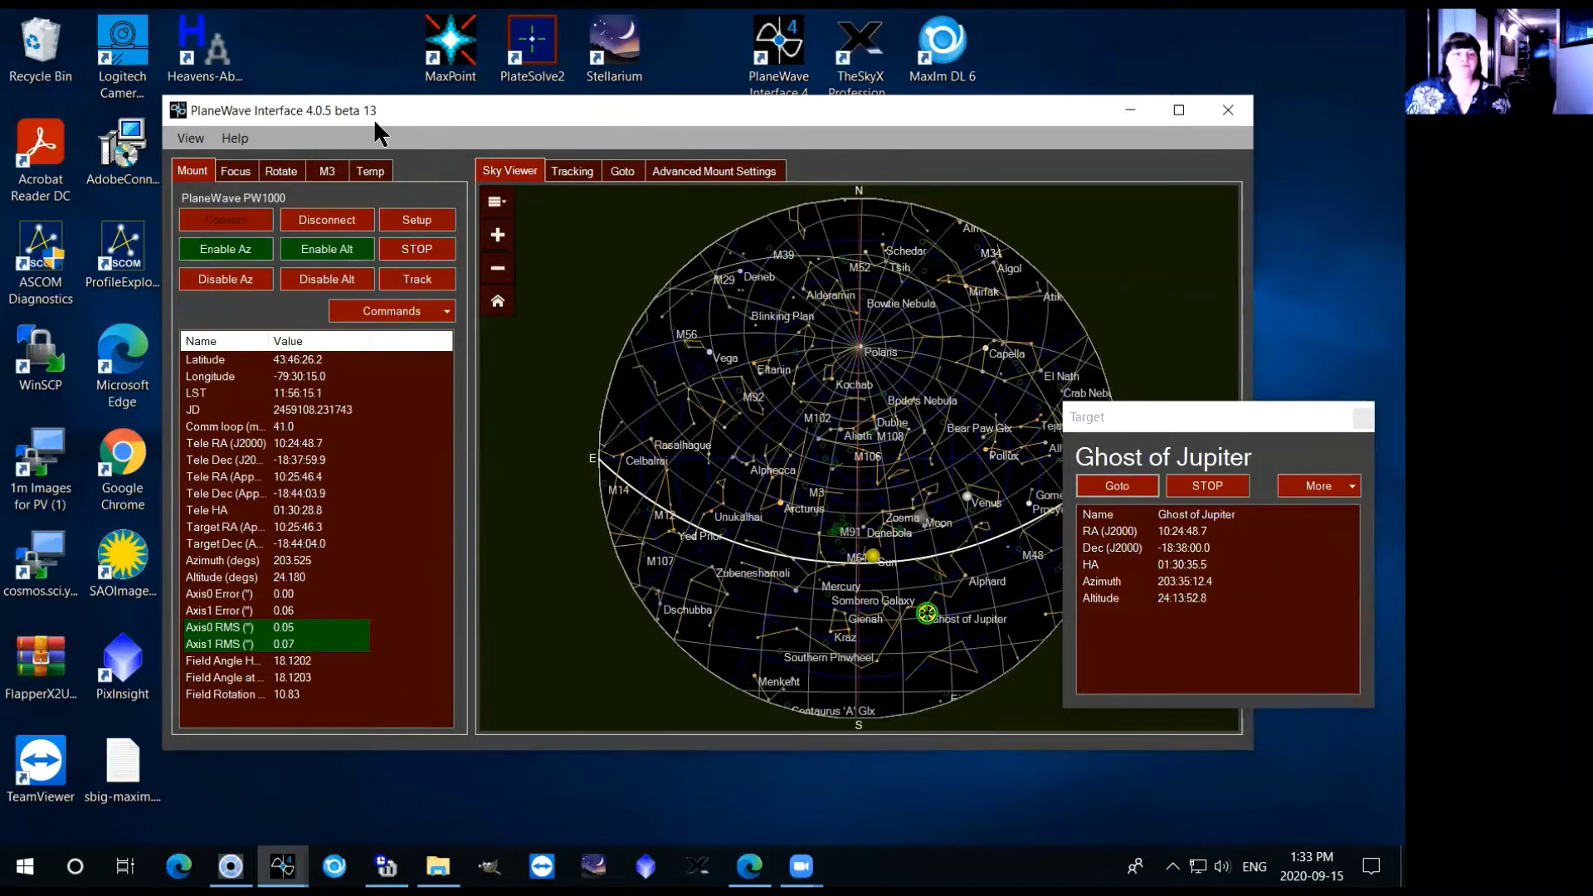
left_click(205, 140)
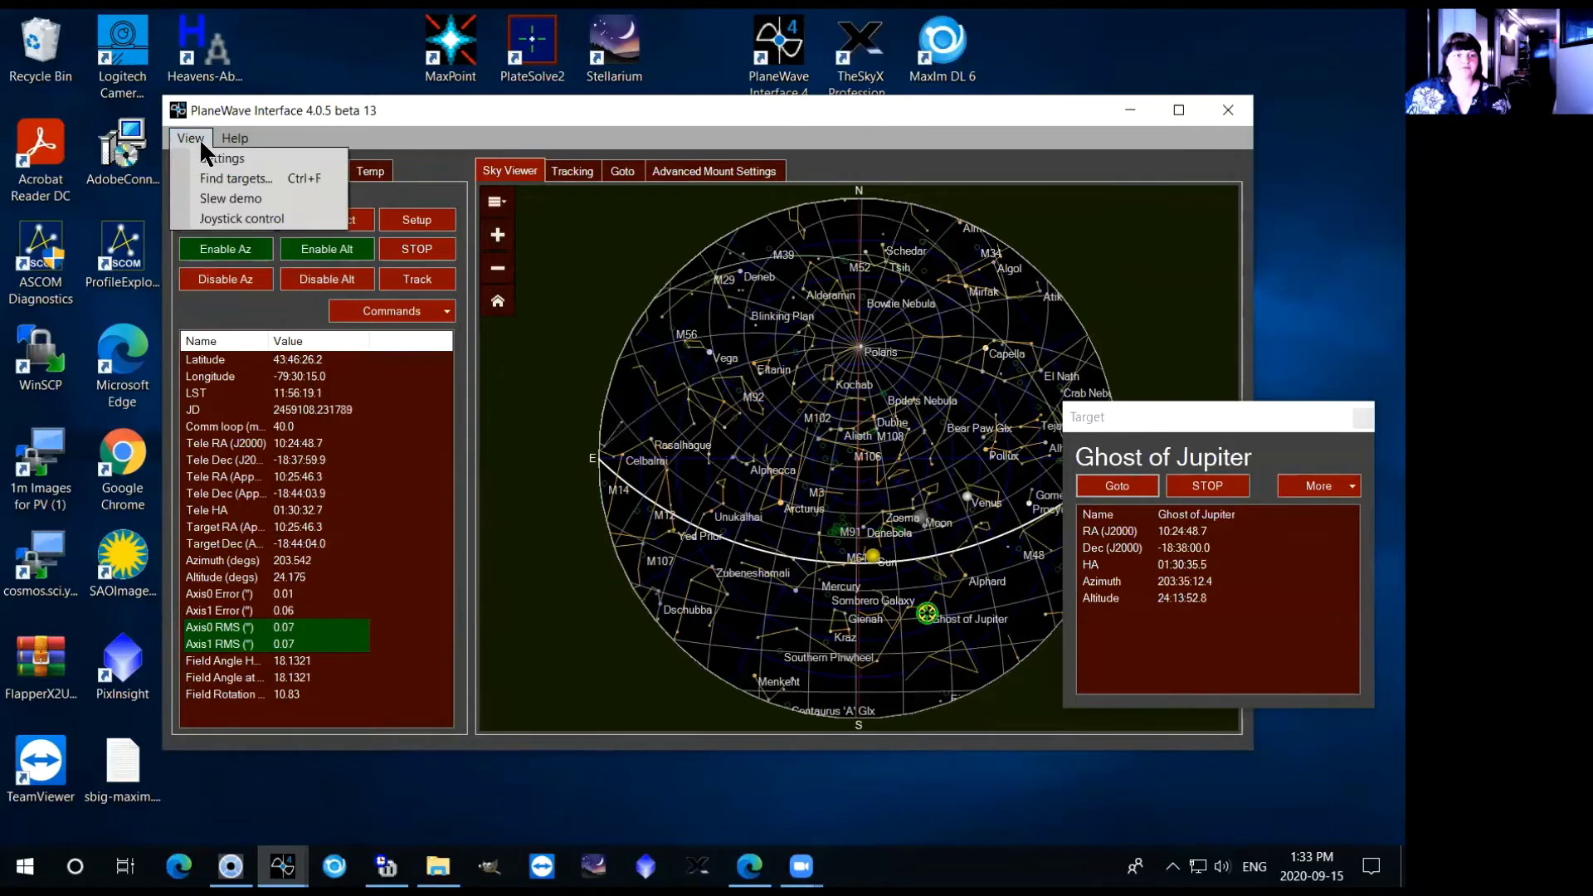
left_click(179, 175)
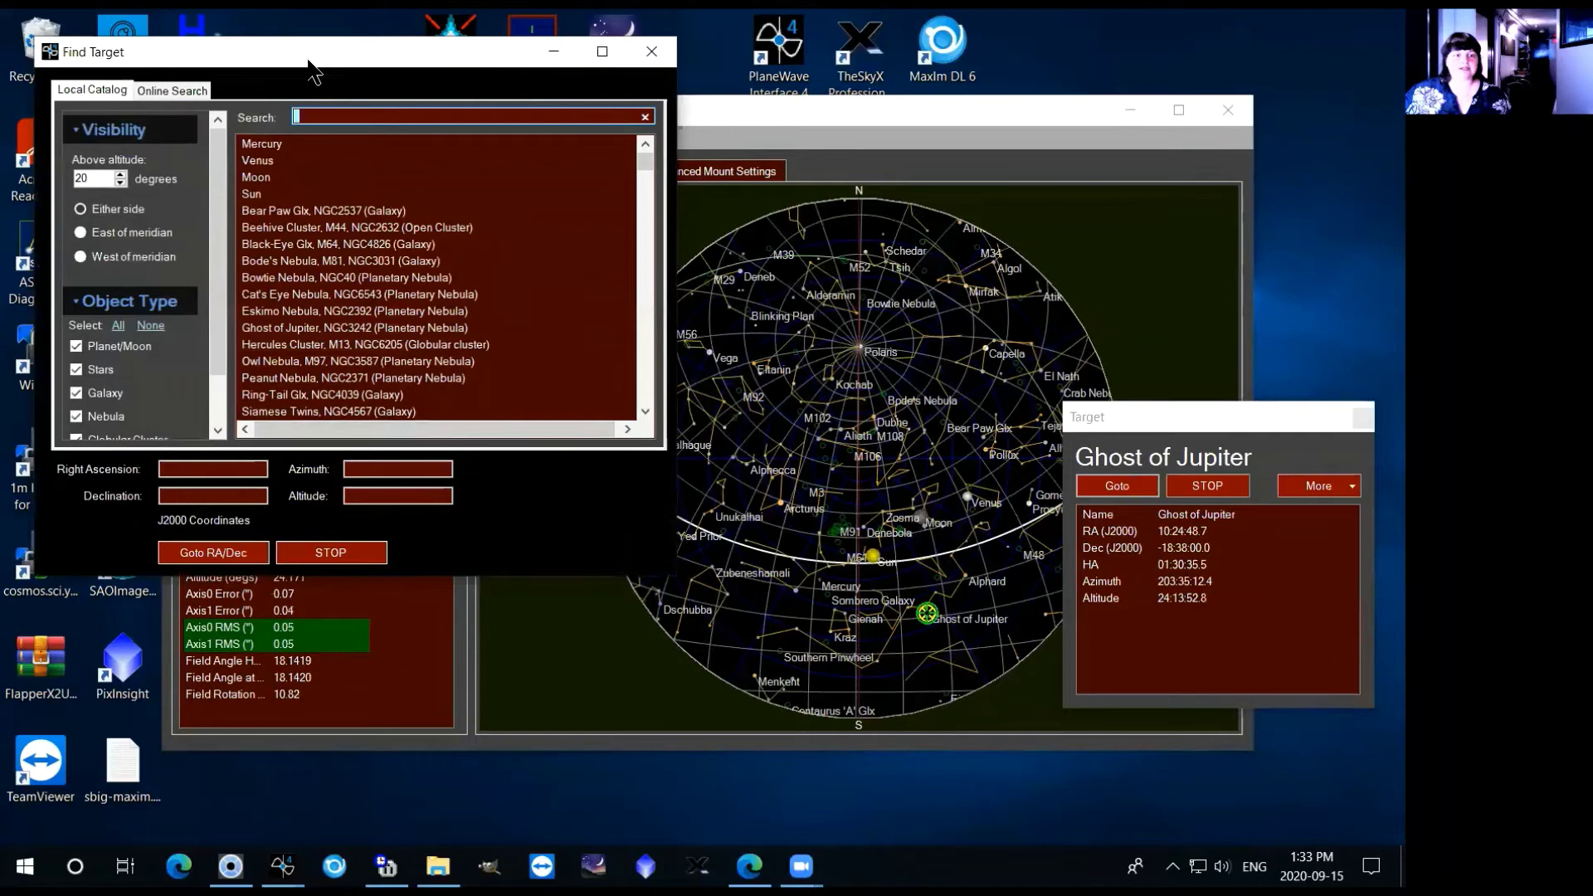
left_click_drag(312, 71, 433, 123)
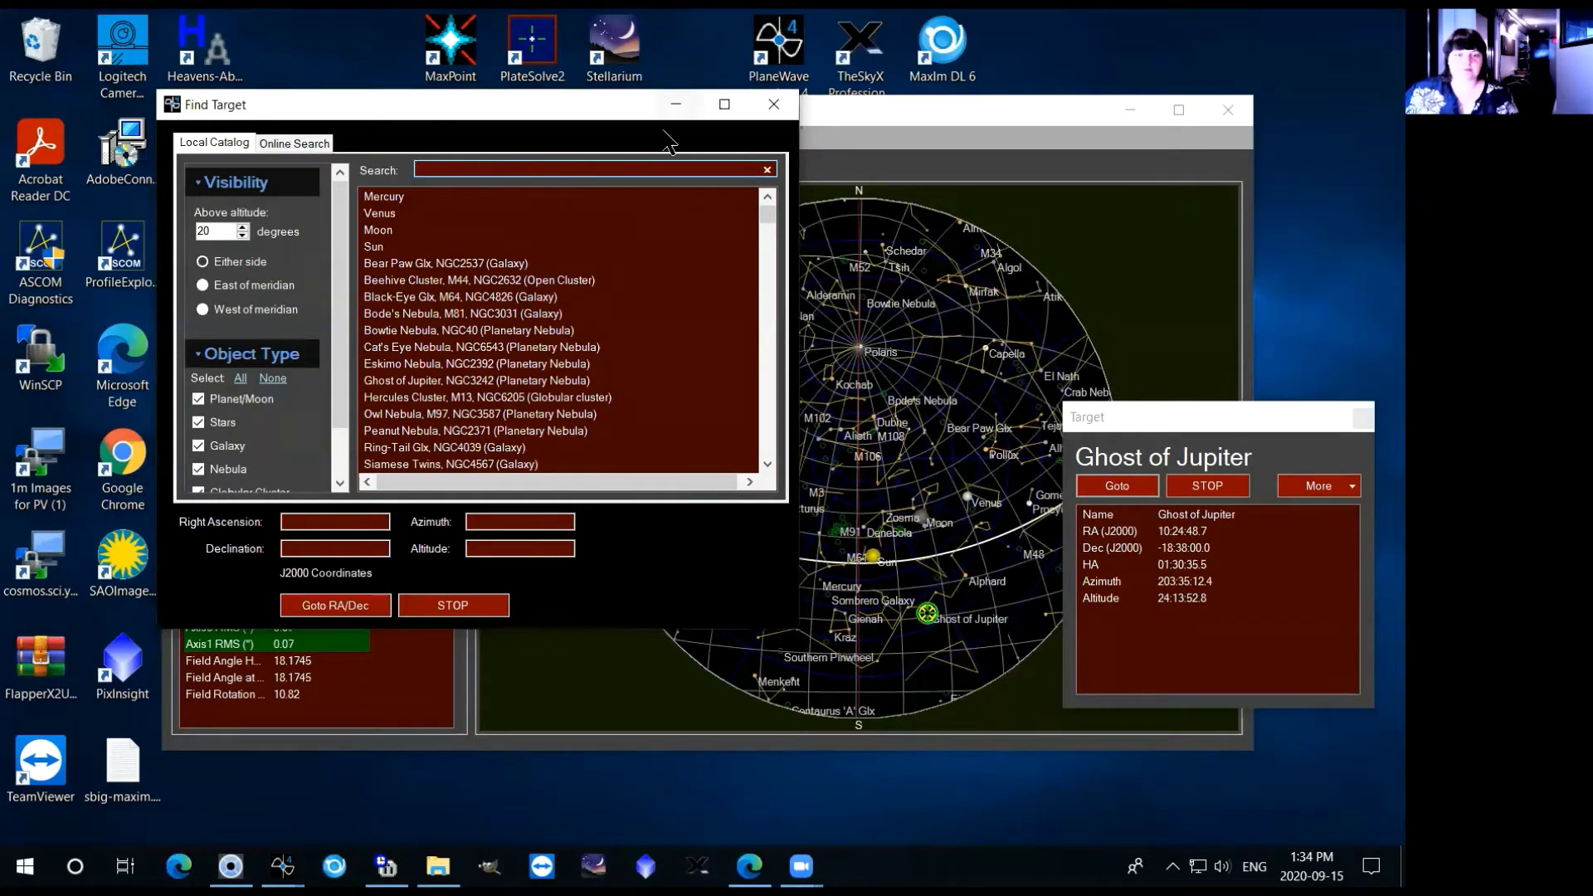
type("C")
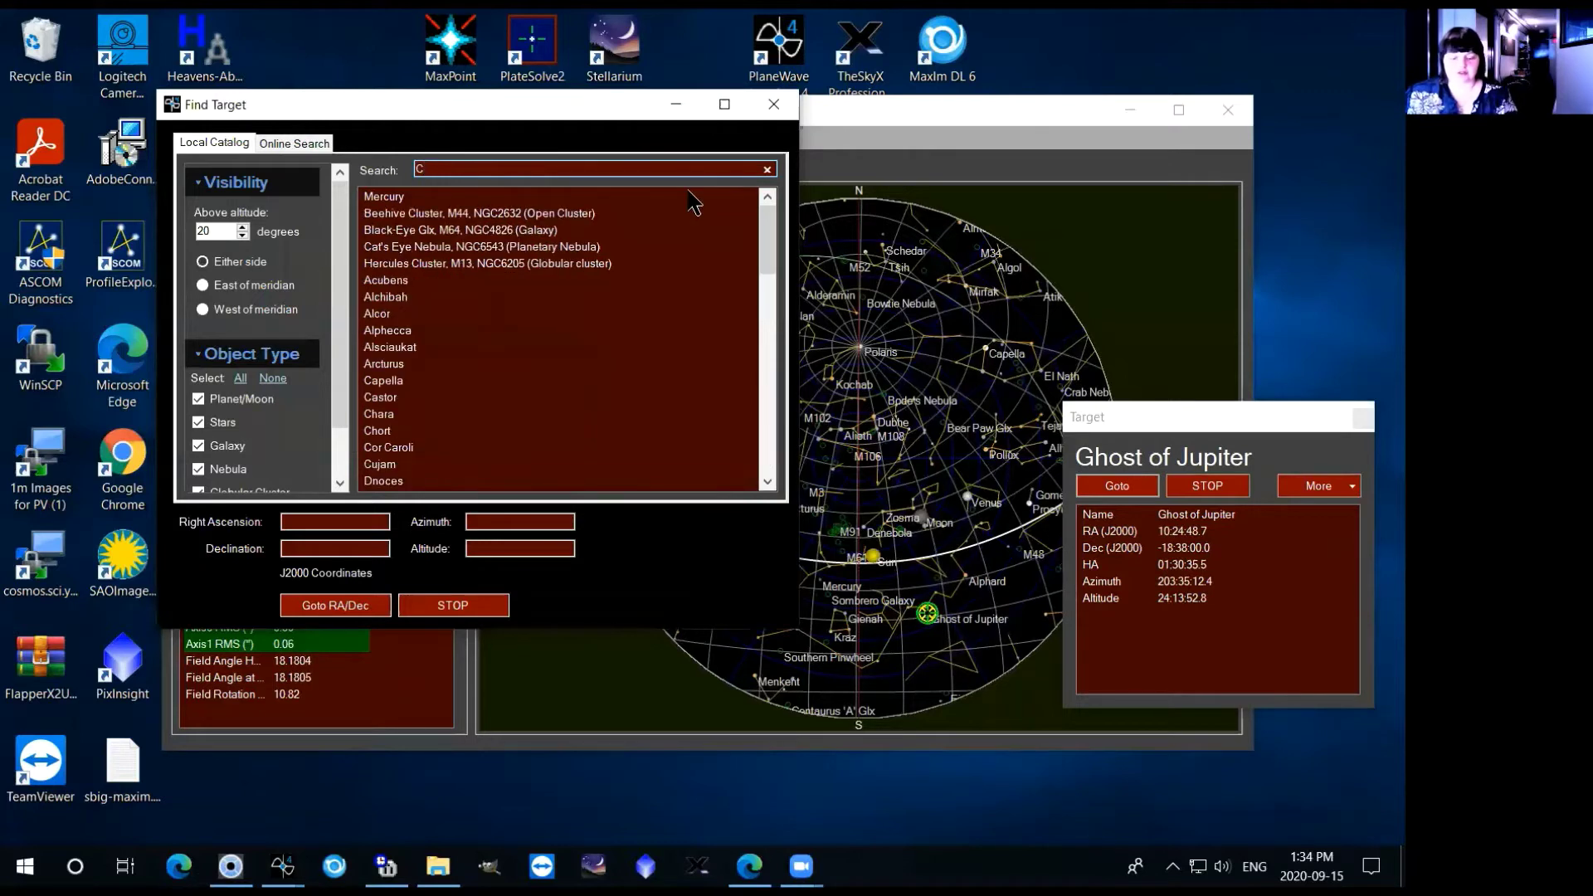
type("rab")
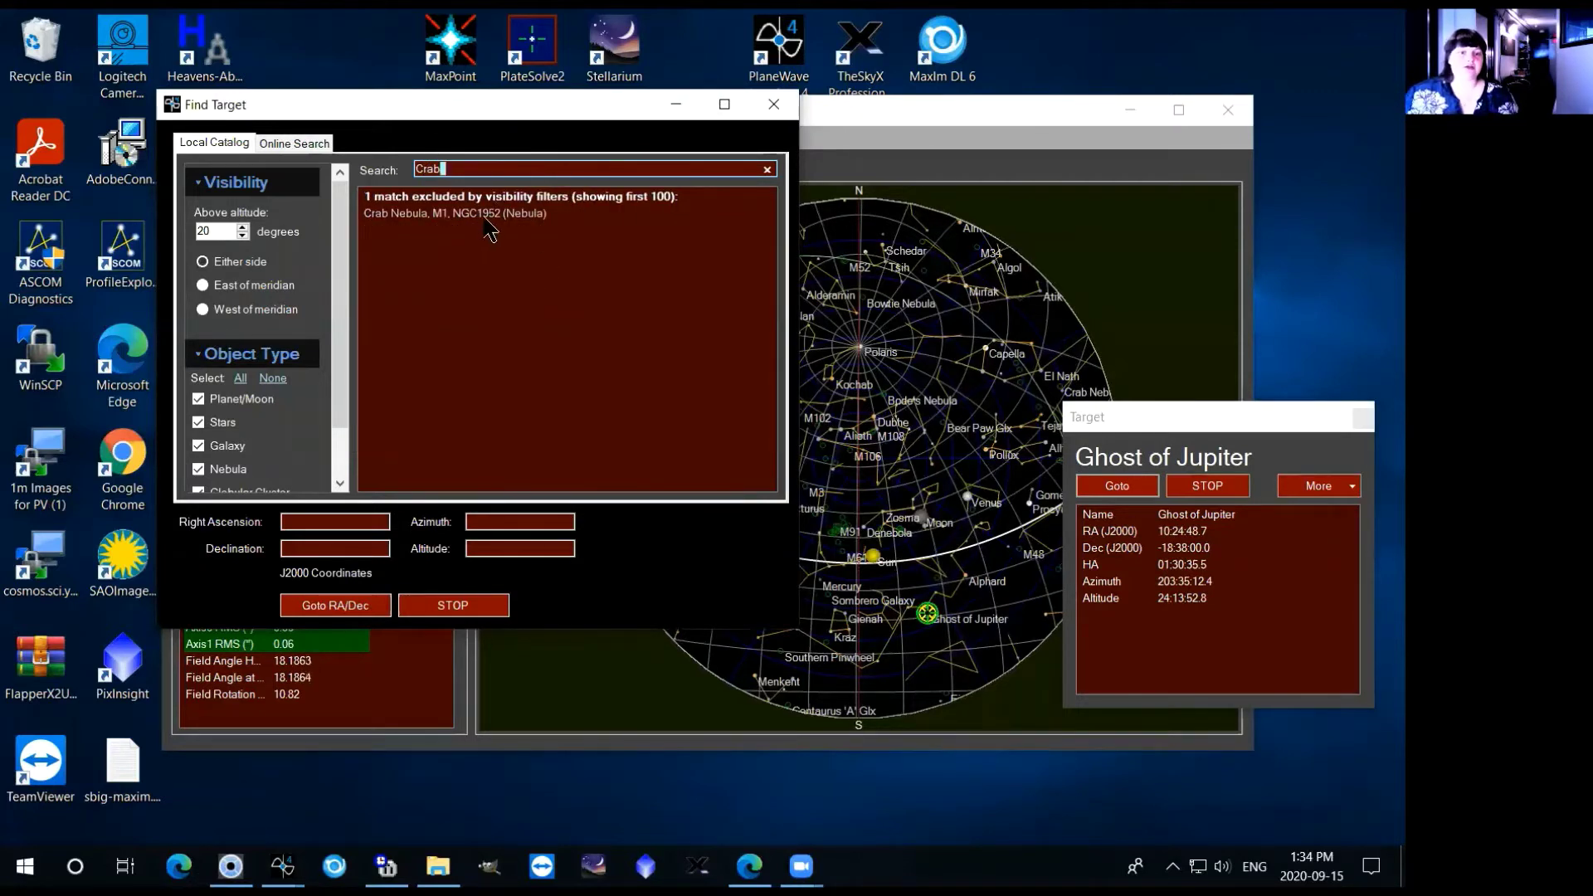
left_click(486, 218)
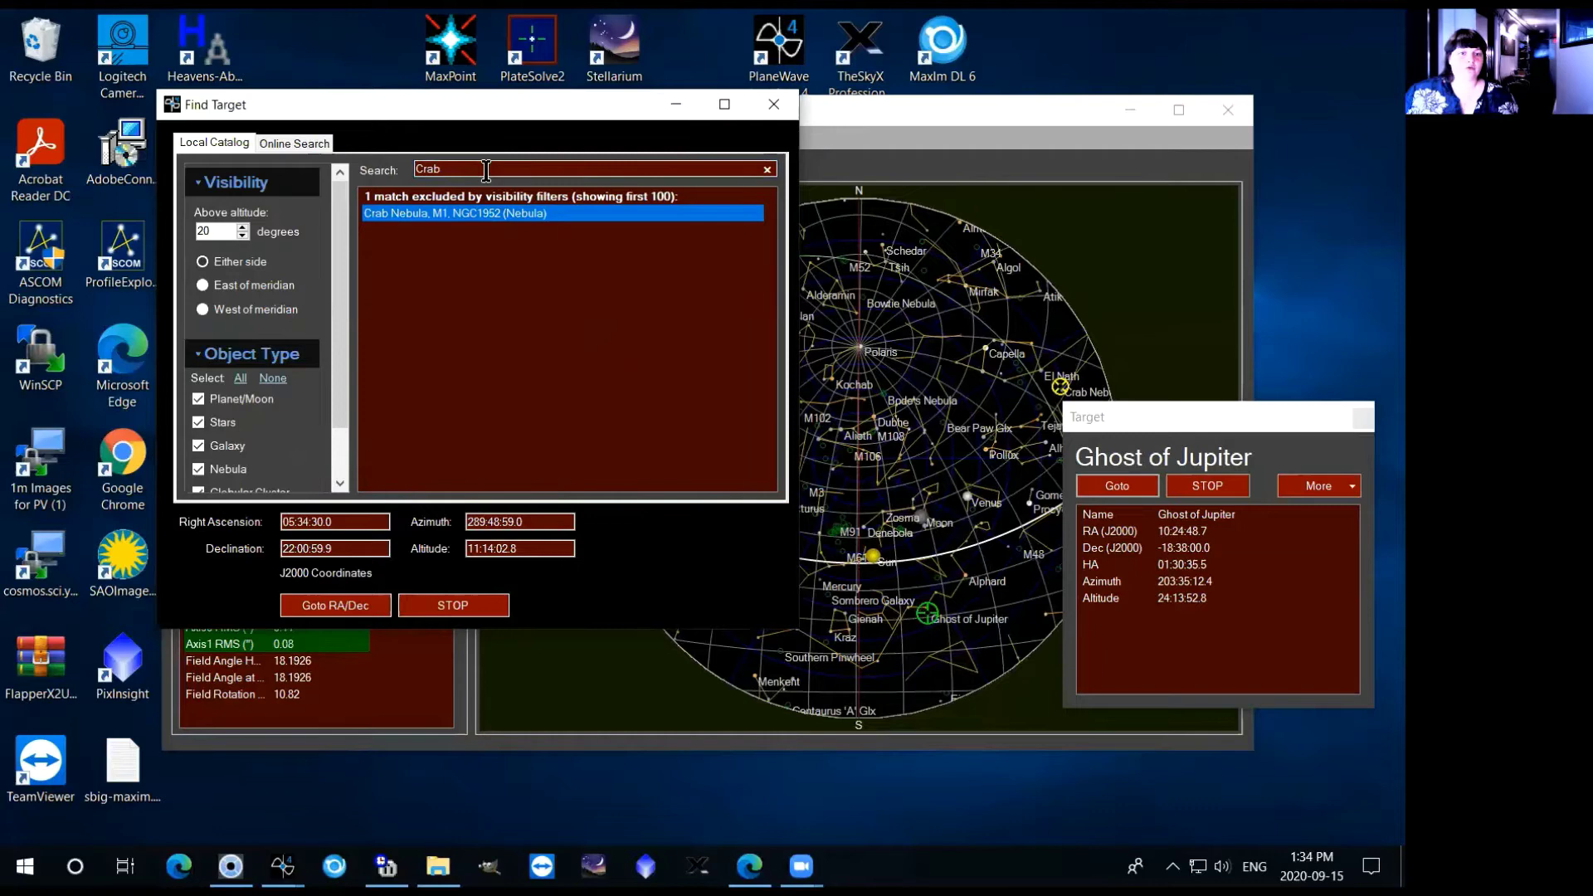
Replace the catalog search with "M1" and select Crab Nebula, M1, NGC1952 among the matches.
double_click(486, 171)
key("BackSpace")
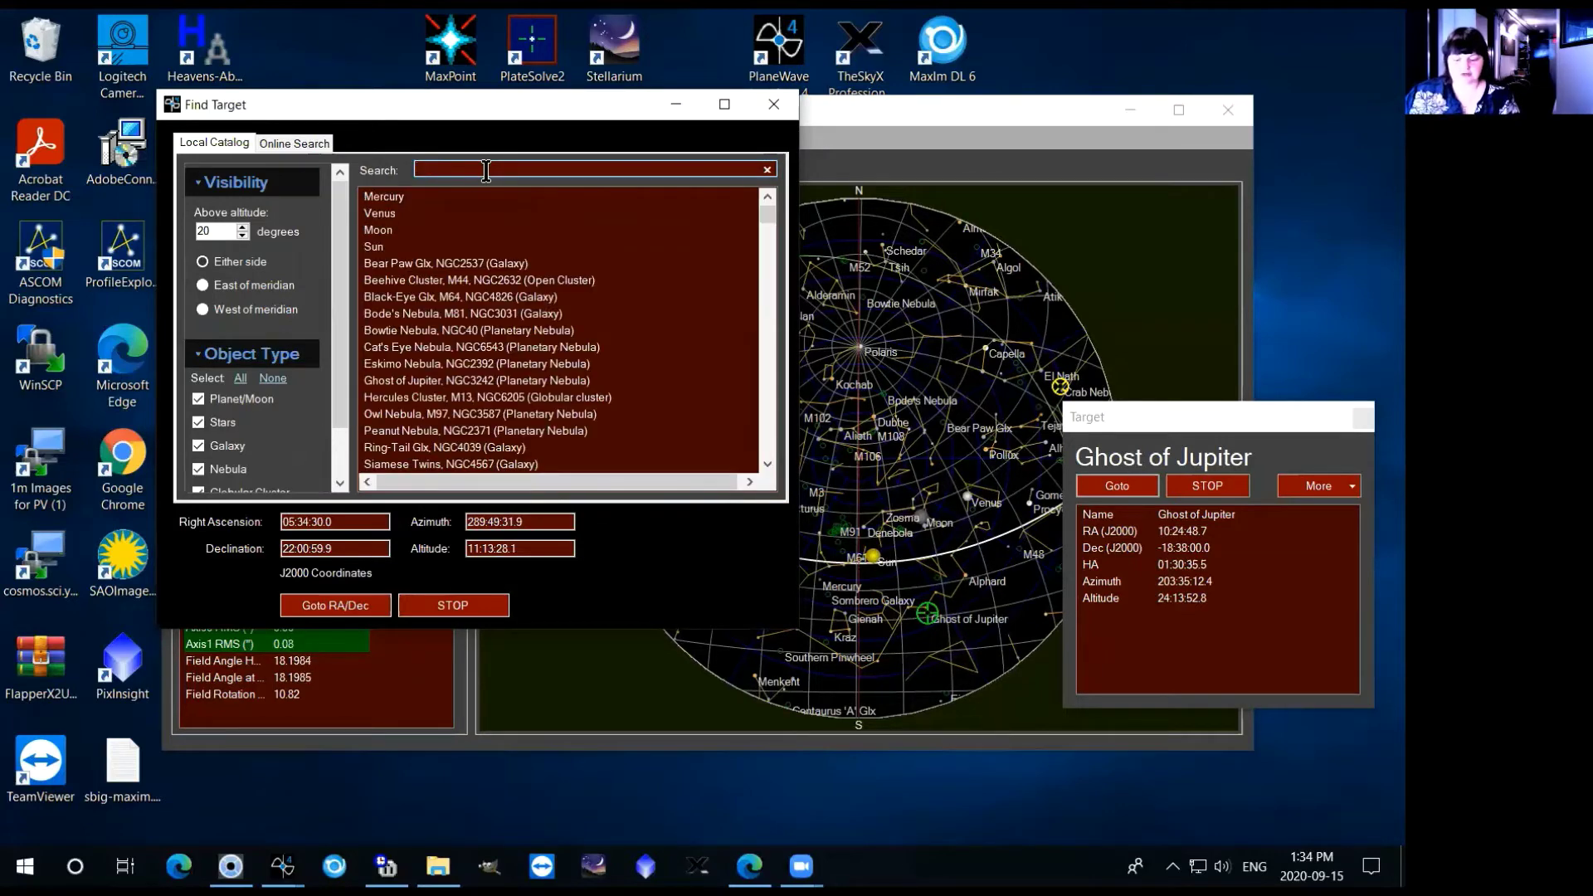
type("M1")
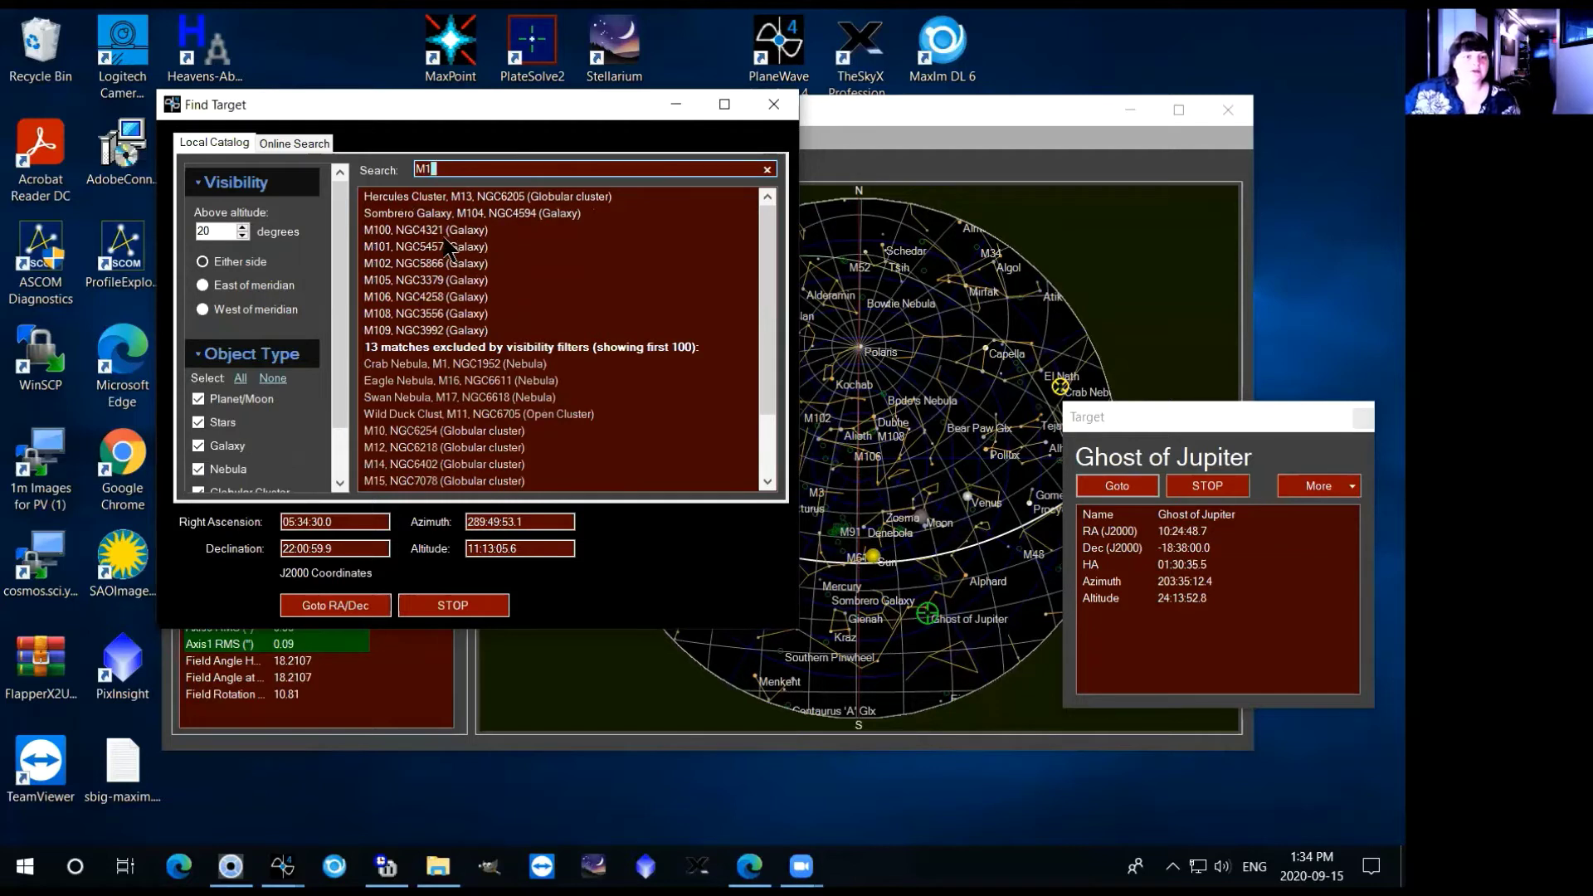
left_click(474, 366)
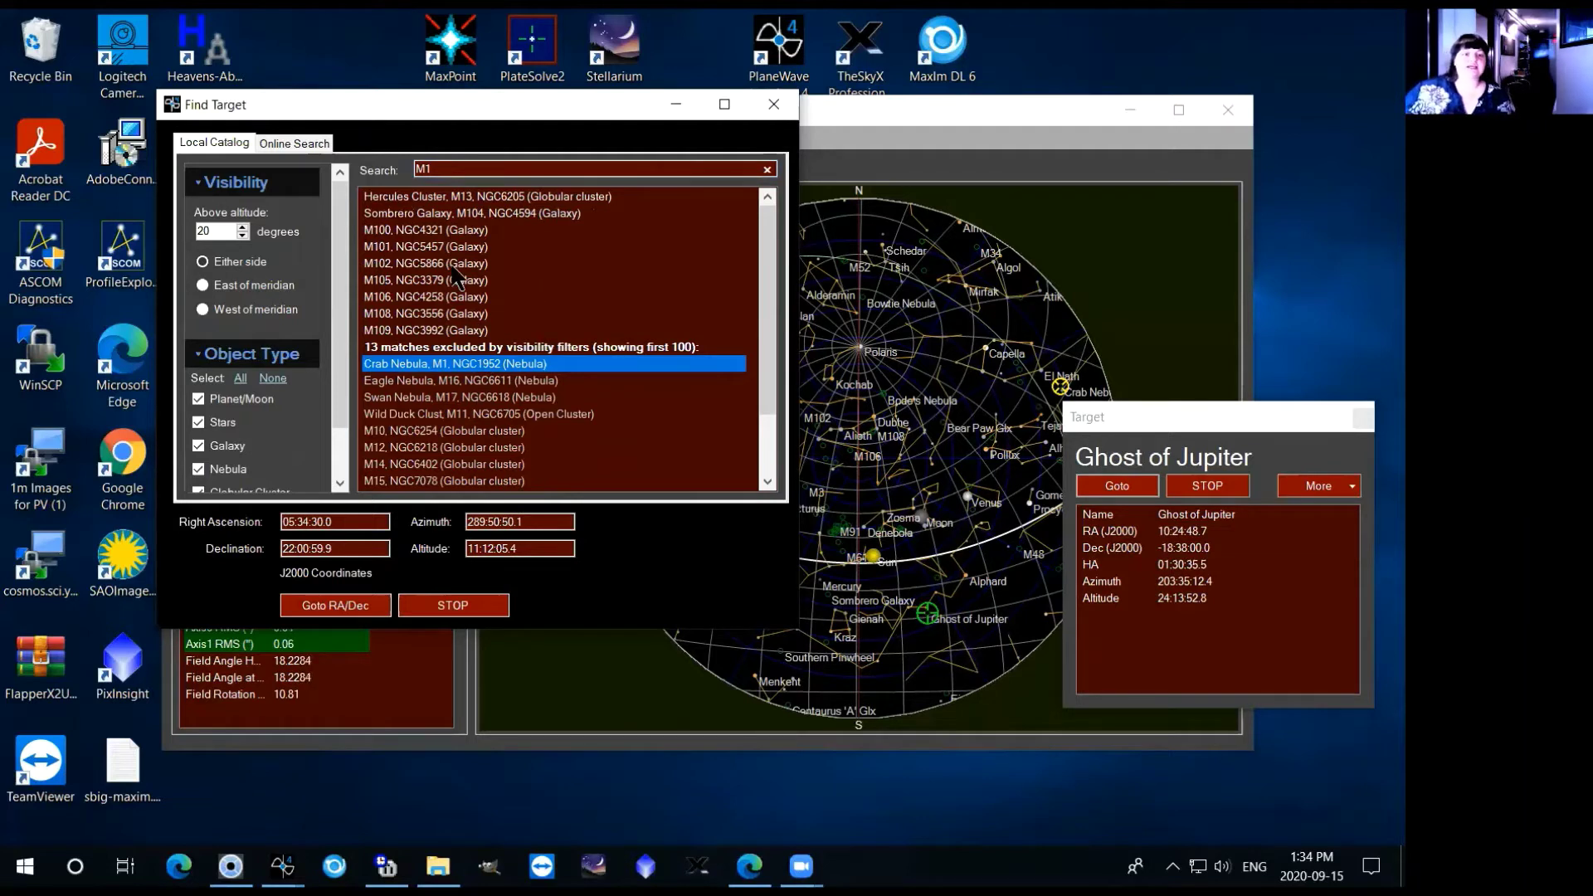
Examine the format of the J2000 right ascension and declination values filled in for the Crab Nebula in the target finder.
left_click(447, 171)
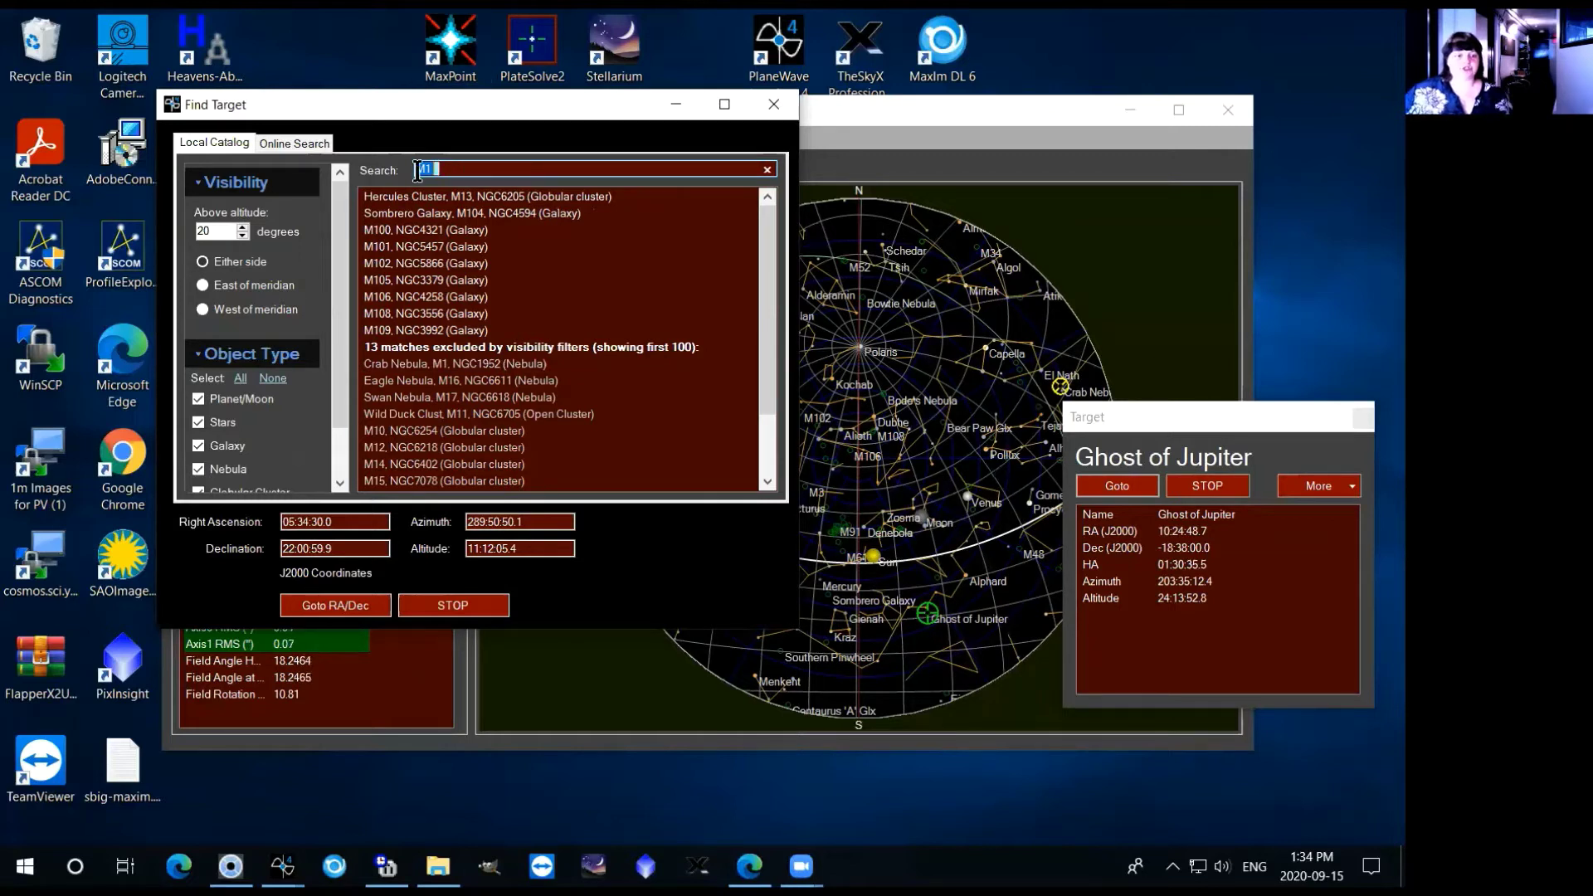
left_click(337, 549)
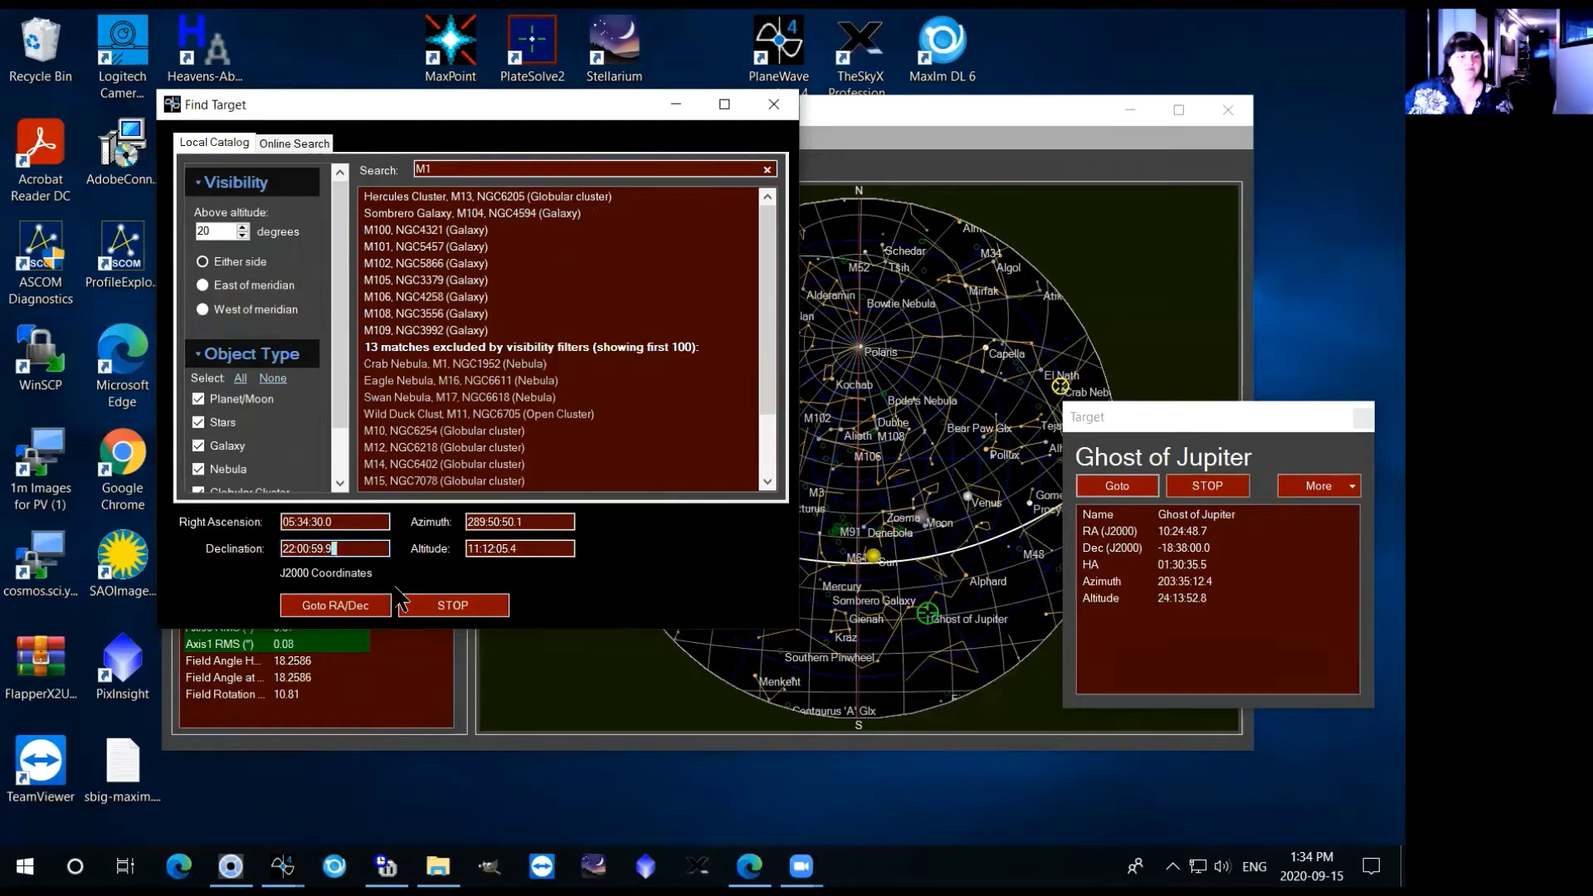
left_click(345, 523)
key("Left")
key("Left")
key("Left")
key("Left")
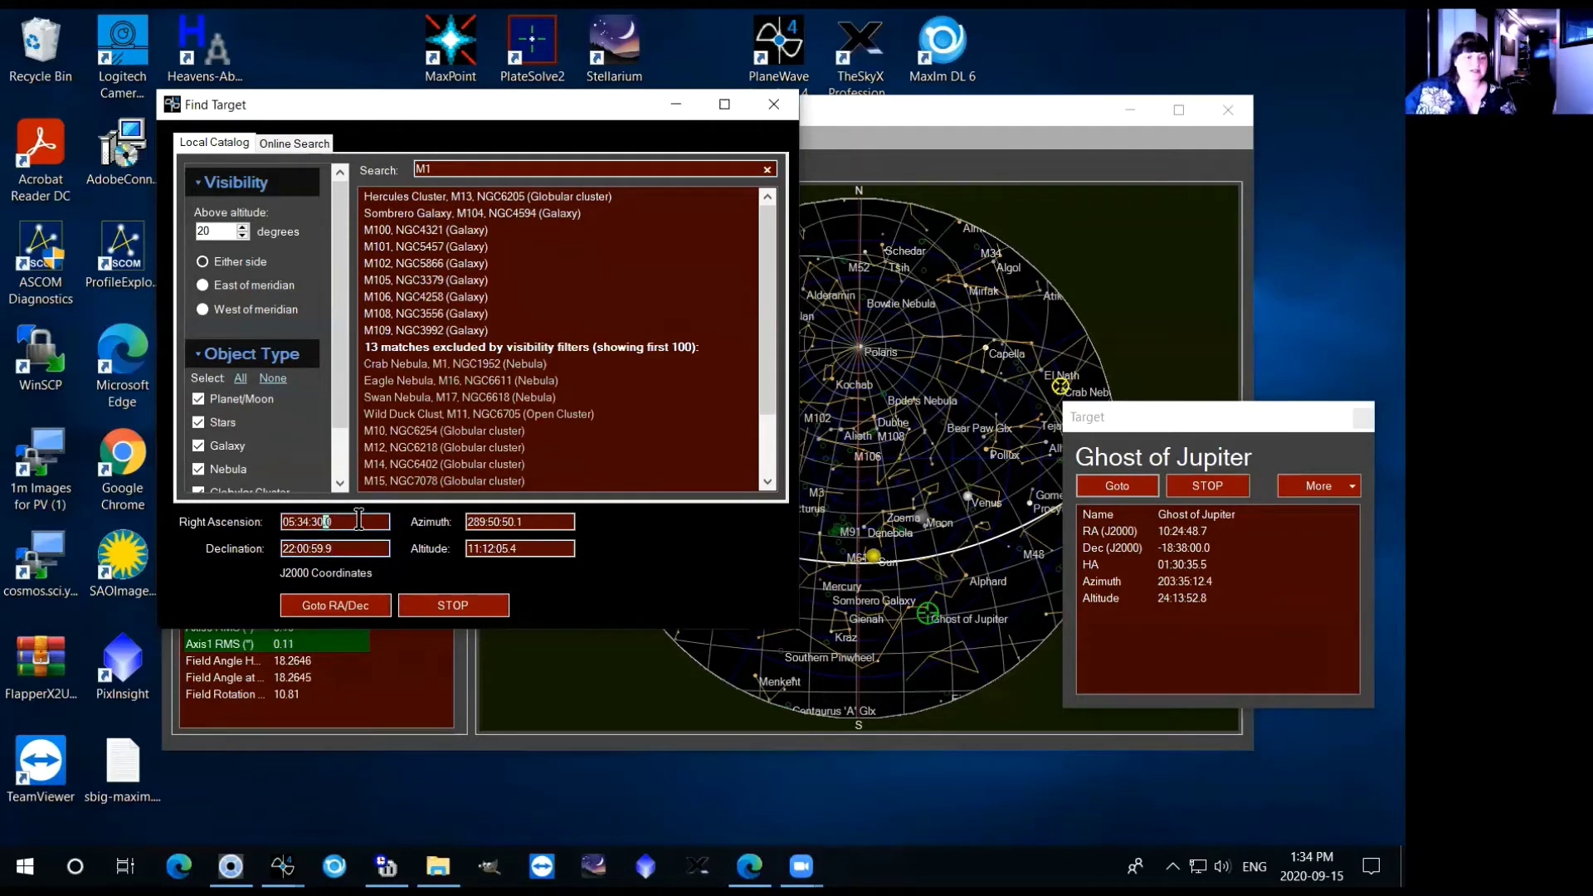
key("Left")
key("Left")
key("Left")
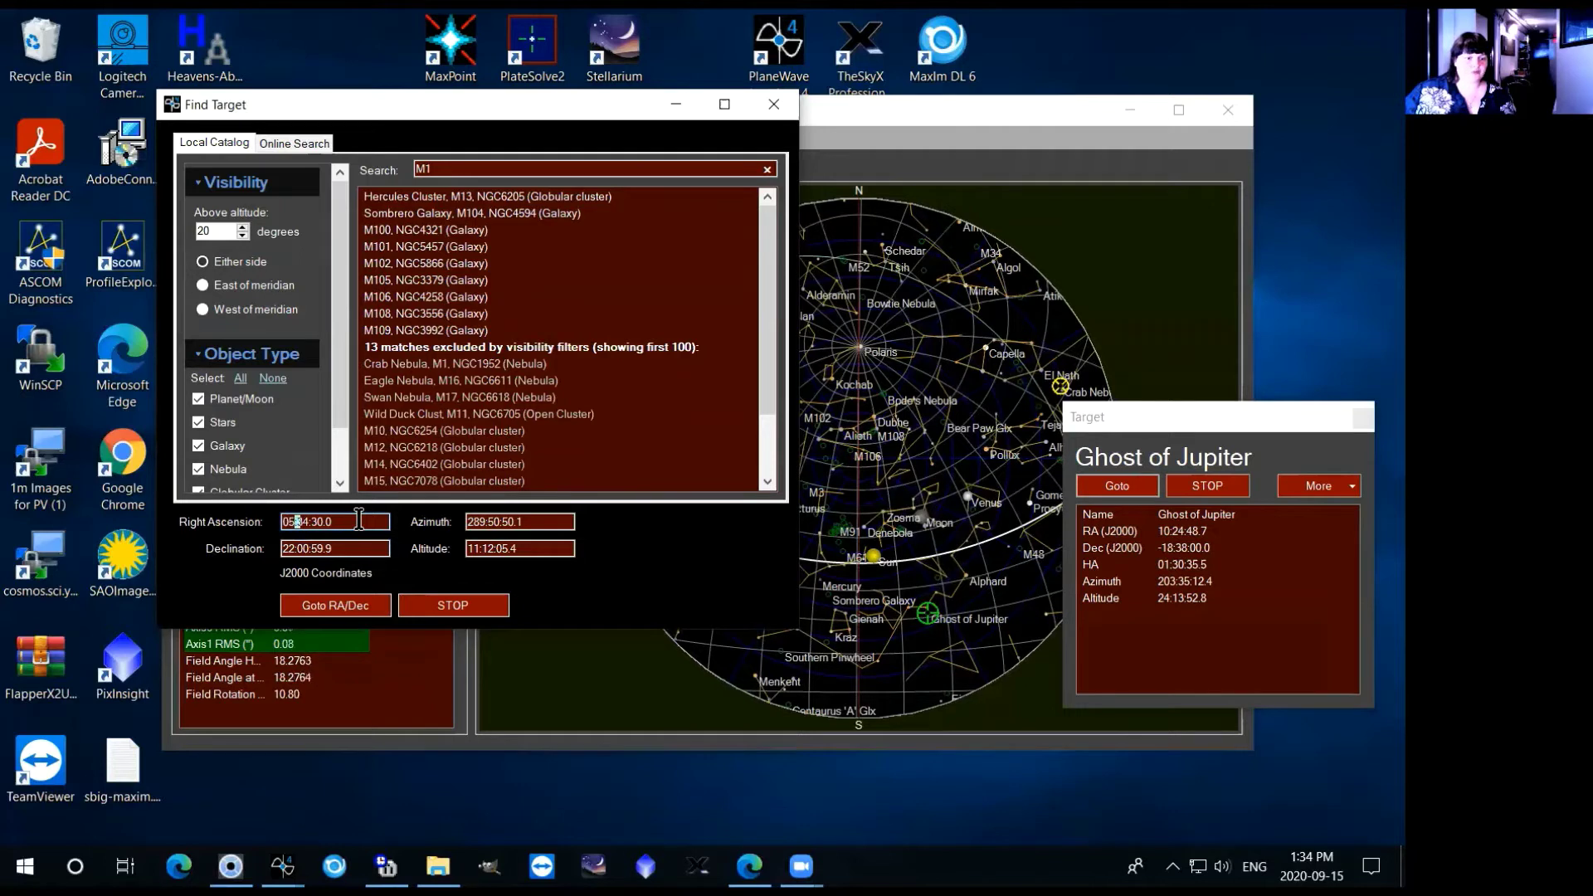
key("Right")
key("Right")
key("Right")
key("shift+Right")
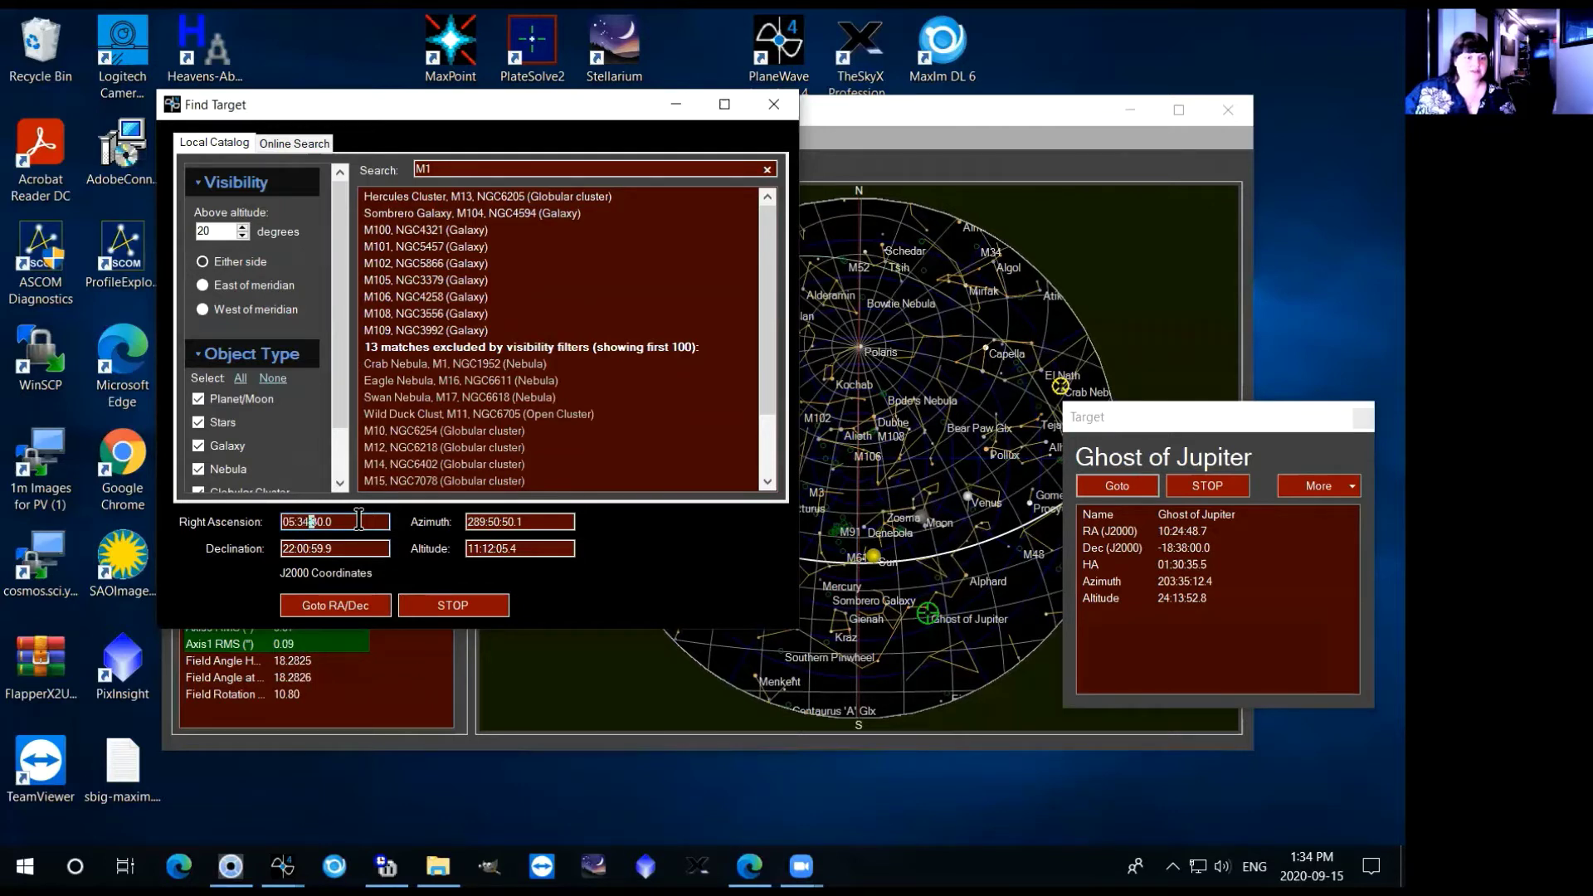
key("Right")
key("Right")
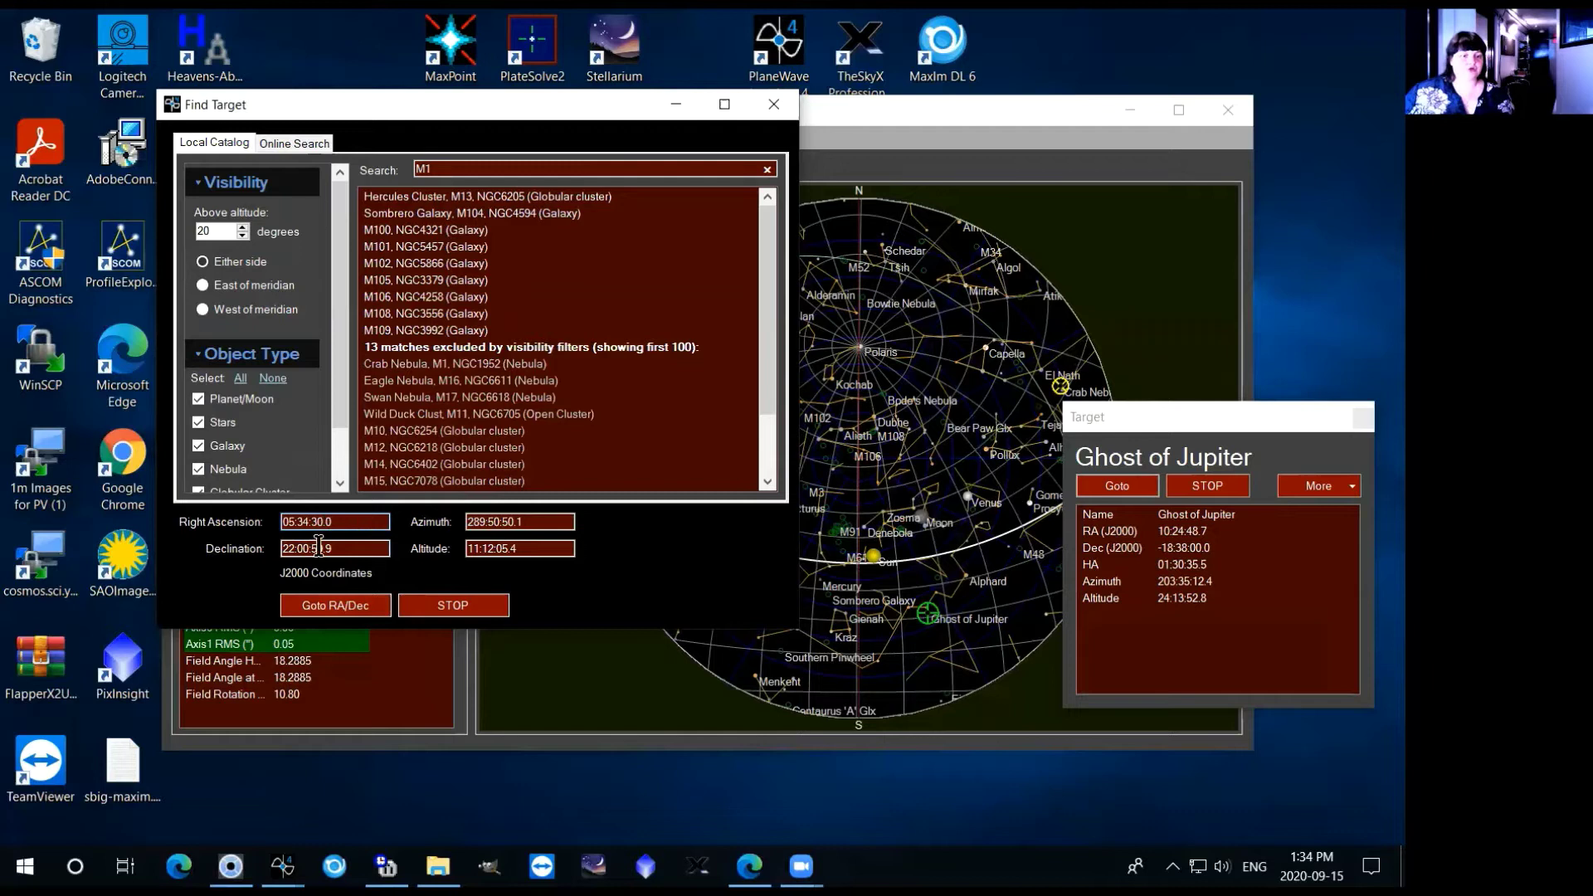
left_click(332, 549)
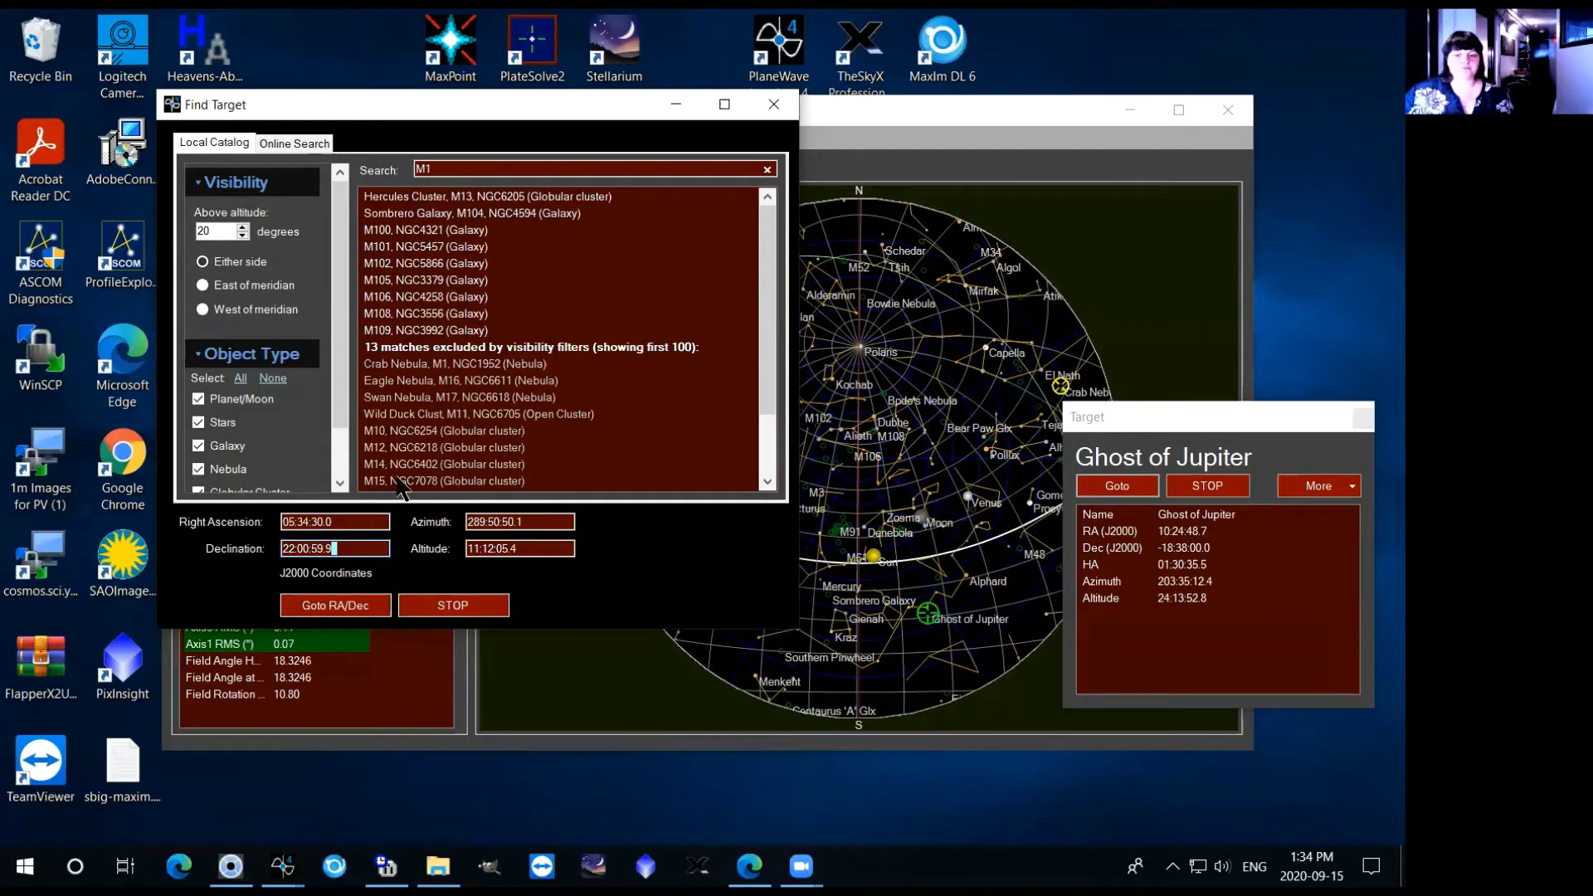
Search the local catalog for "M106", select M106, NGC4258 (Galaxy) and slew the telescope to its RA/Dec coordinates.
left_click(441, 169)
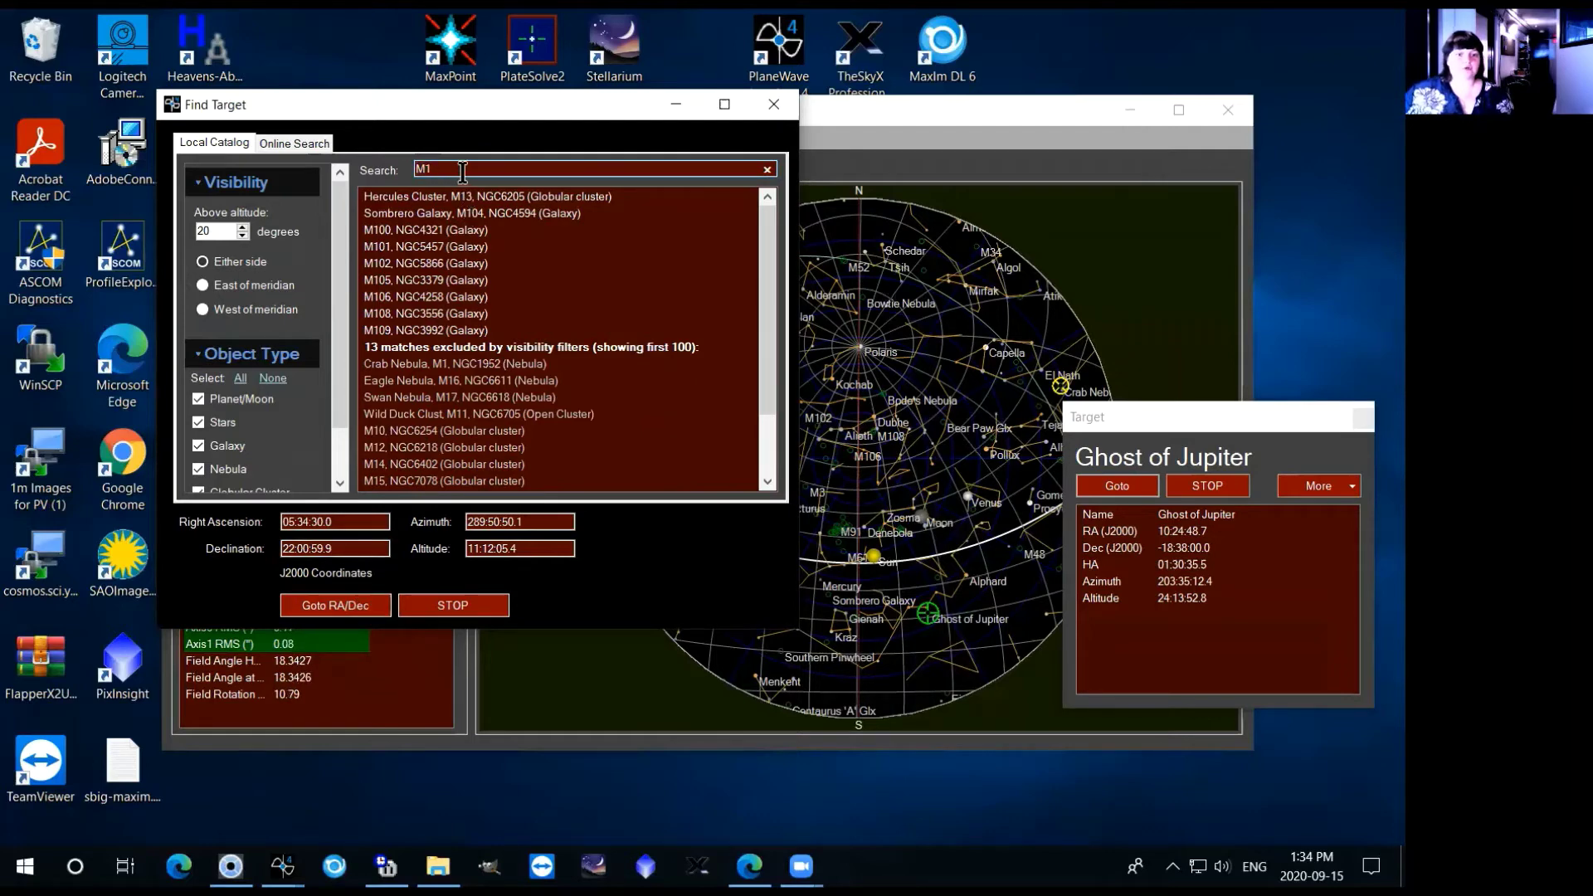
type("M106")
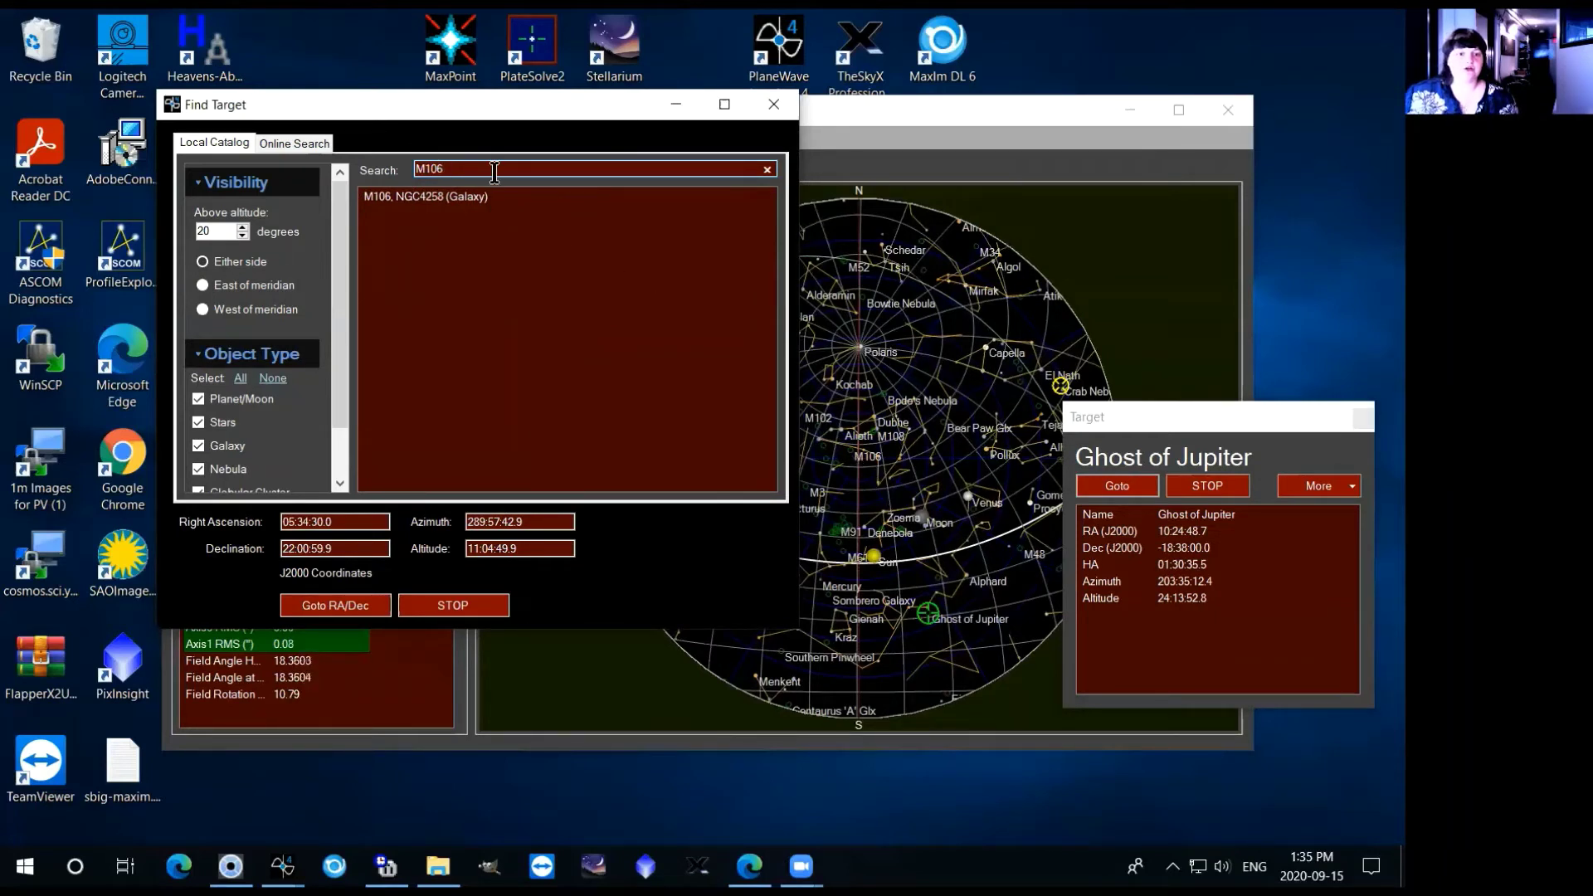
left_click(481, 197)
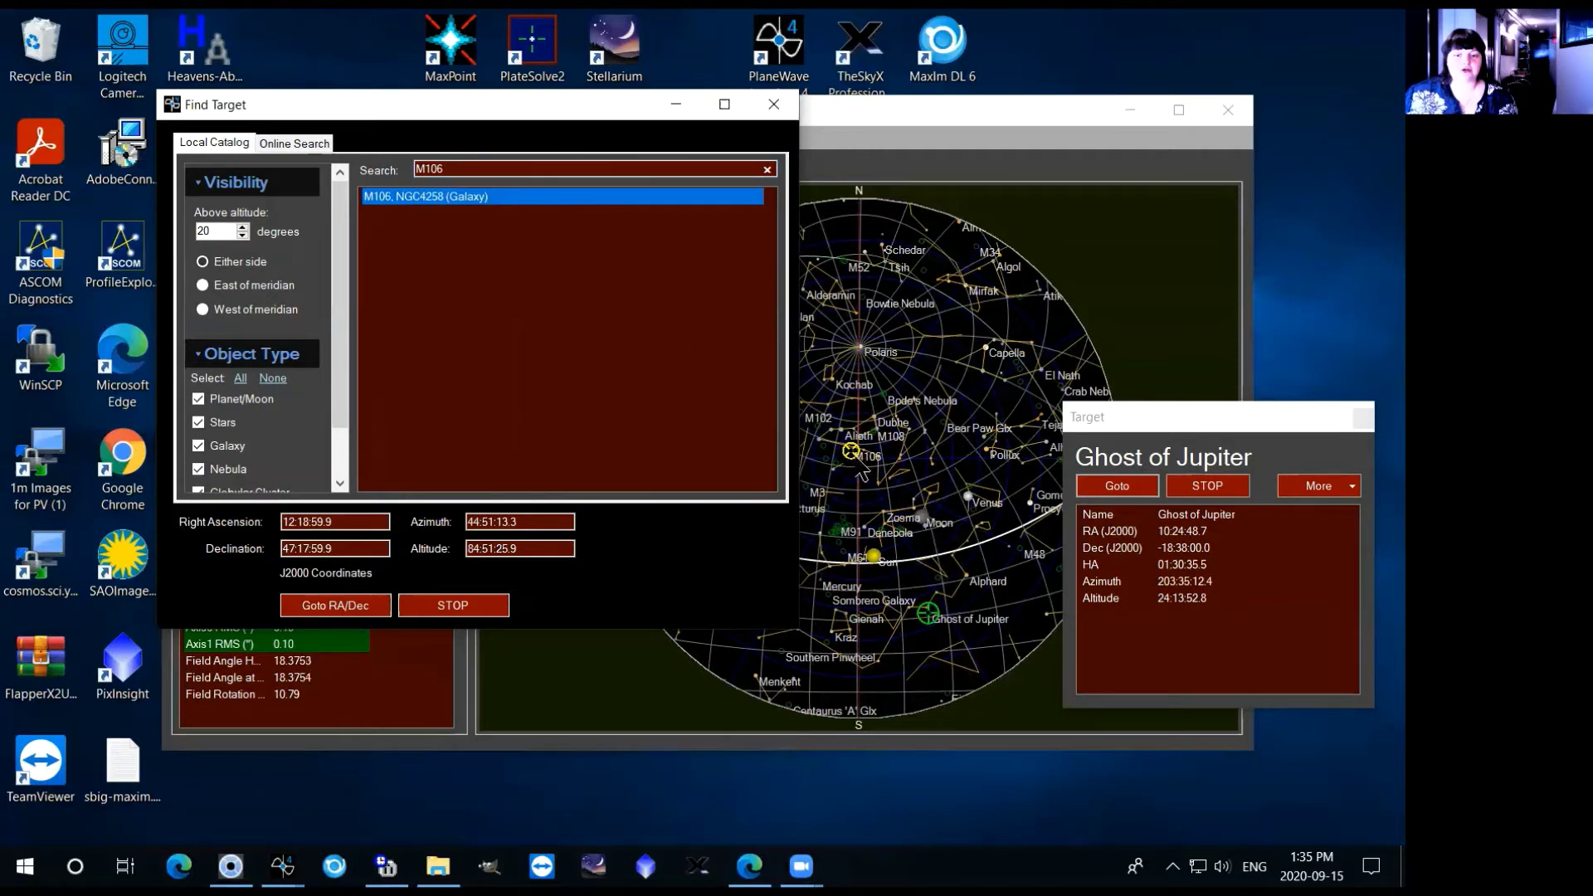
left_click(358, 611)
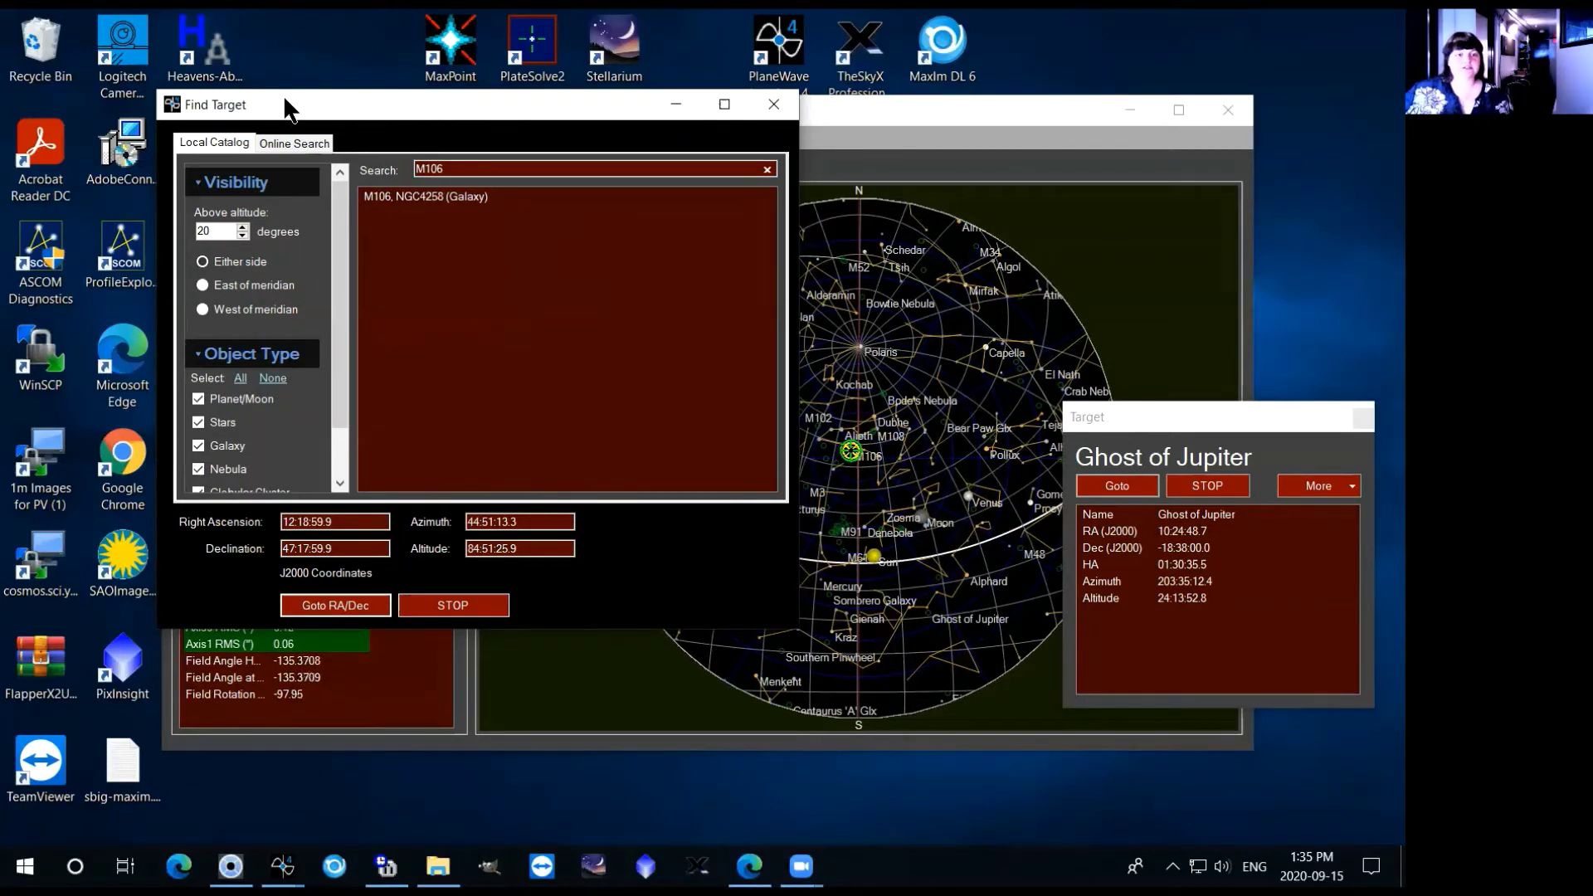
Close the target finder and shift the main window slightly up the desktop.
left_click_drag(285, 98, 259, 68)
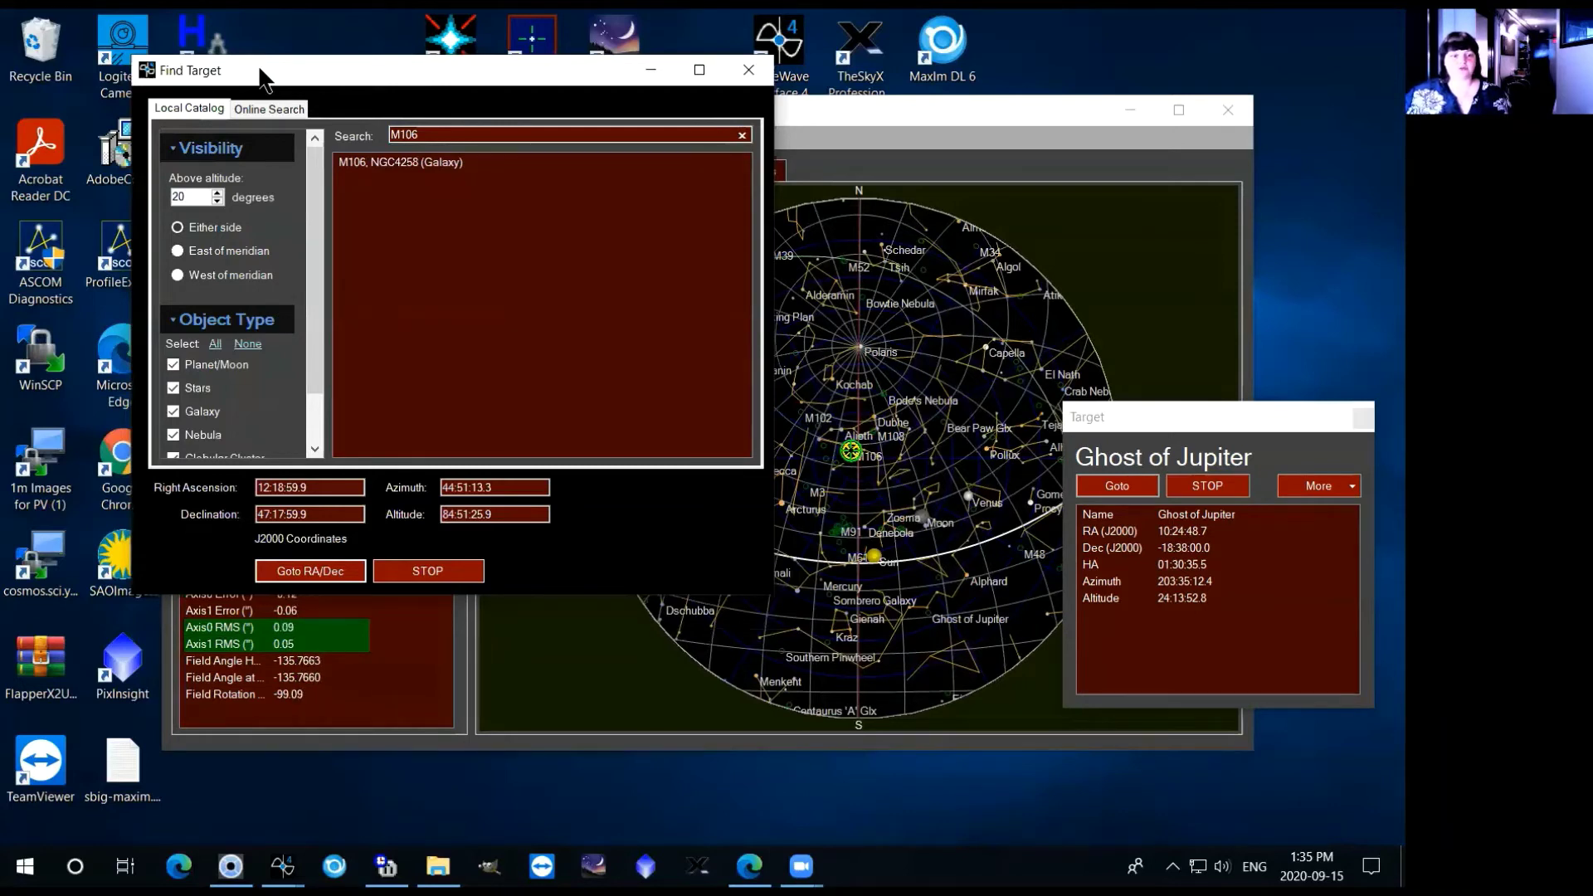
left_click(737, 76)
left_click_drag(738, 122, 738, 105)
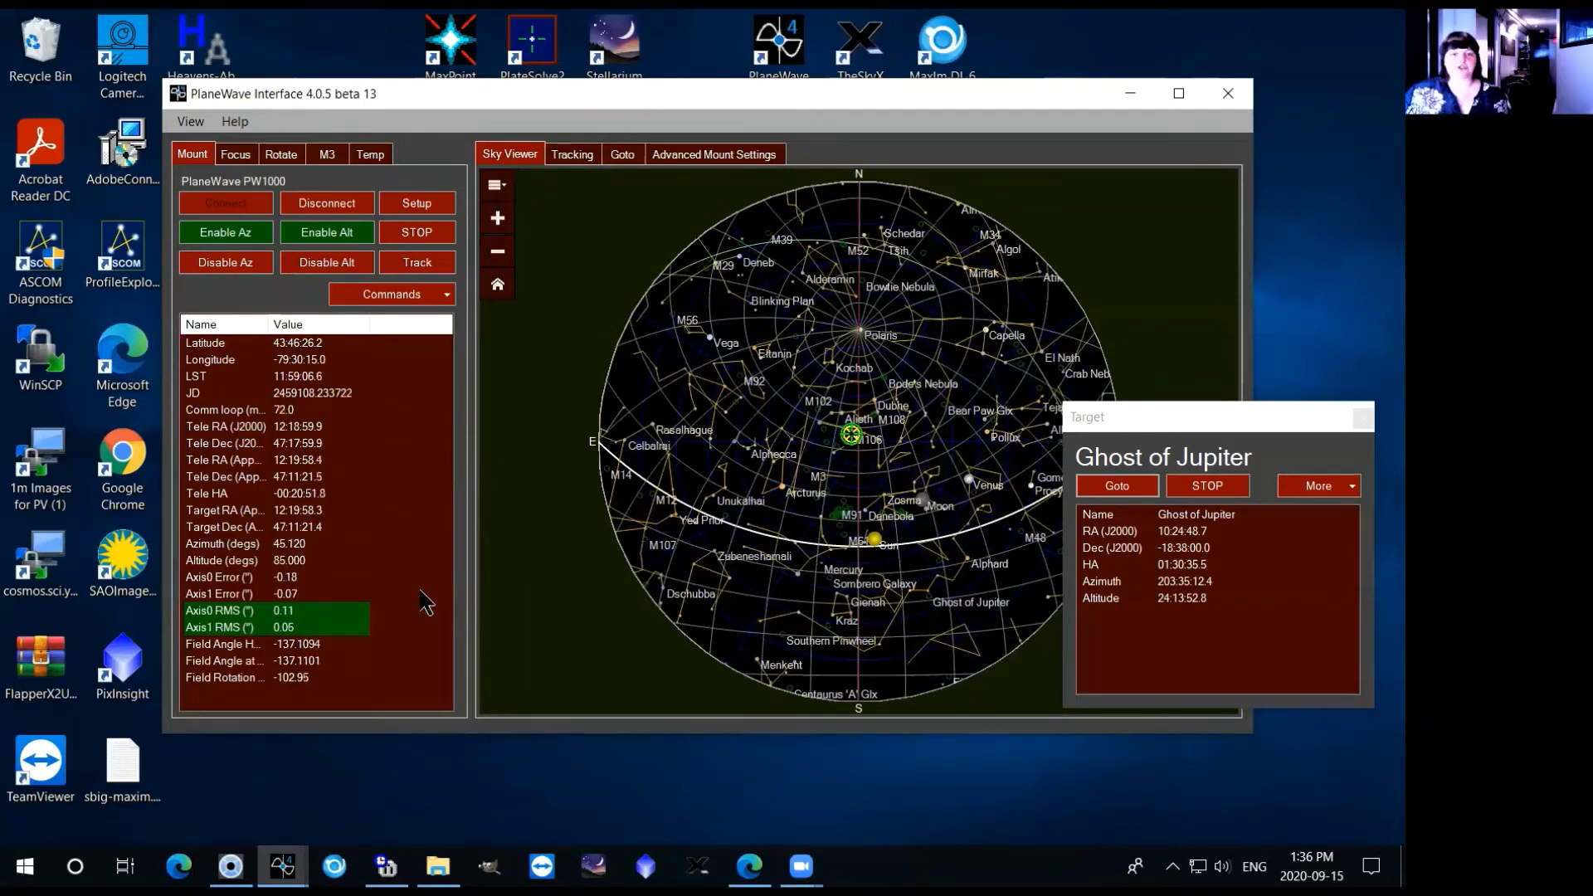
Select M107 on the sky map and slew the telescope to it.
left_click(663, 555)
left_click(650, 545)
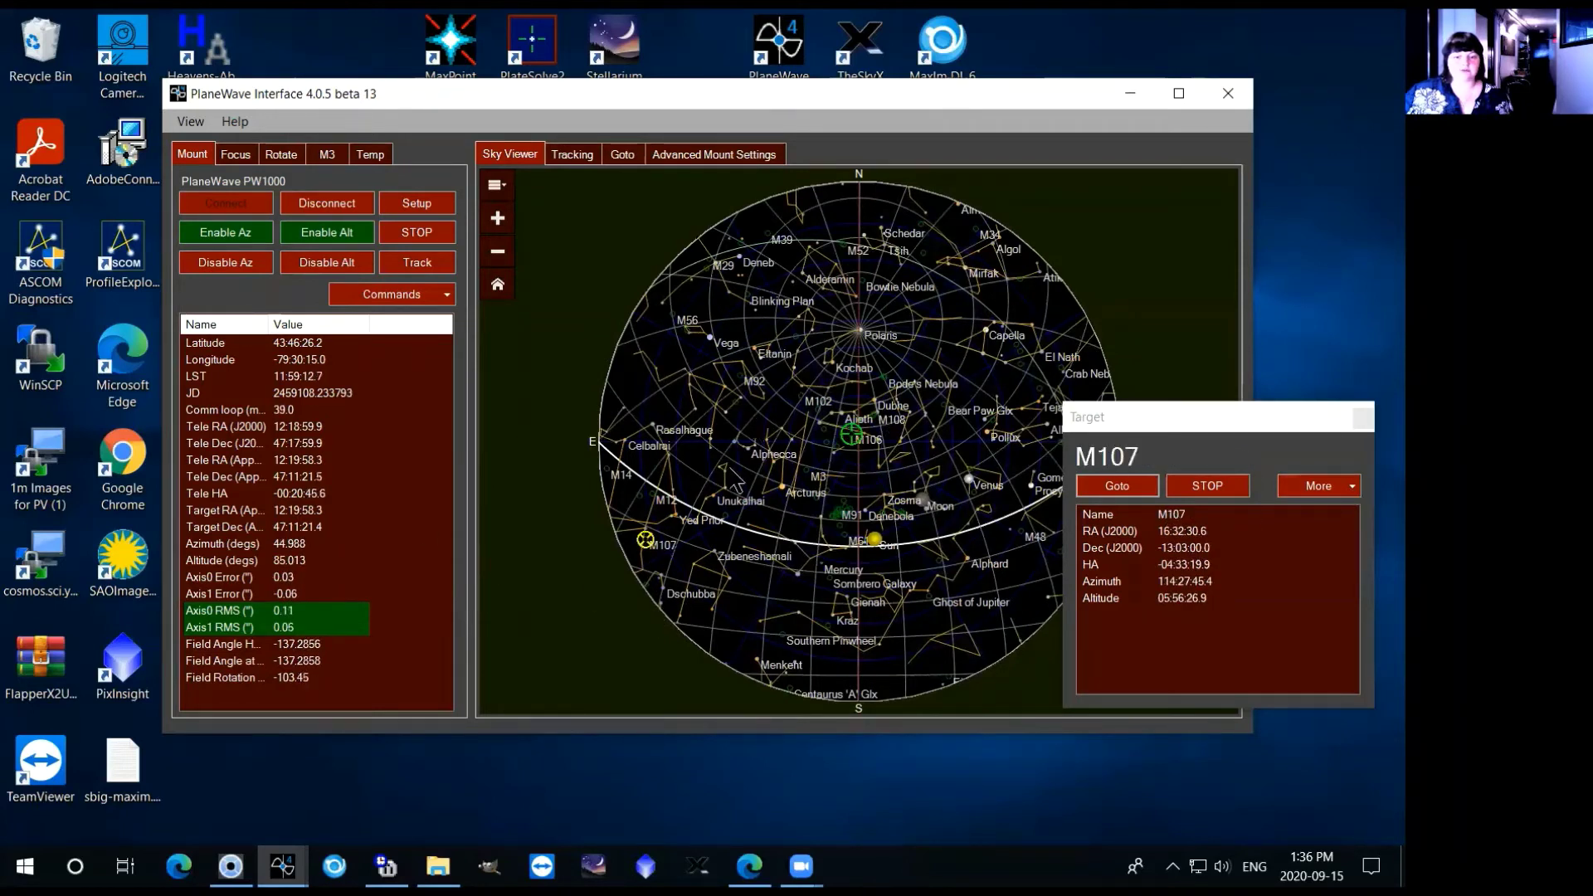
left_click(1134, 484)
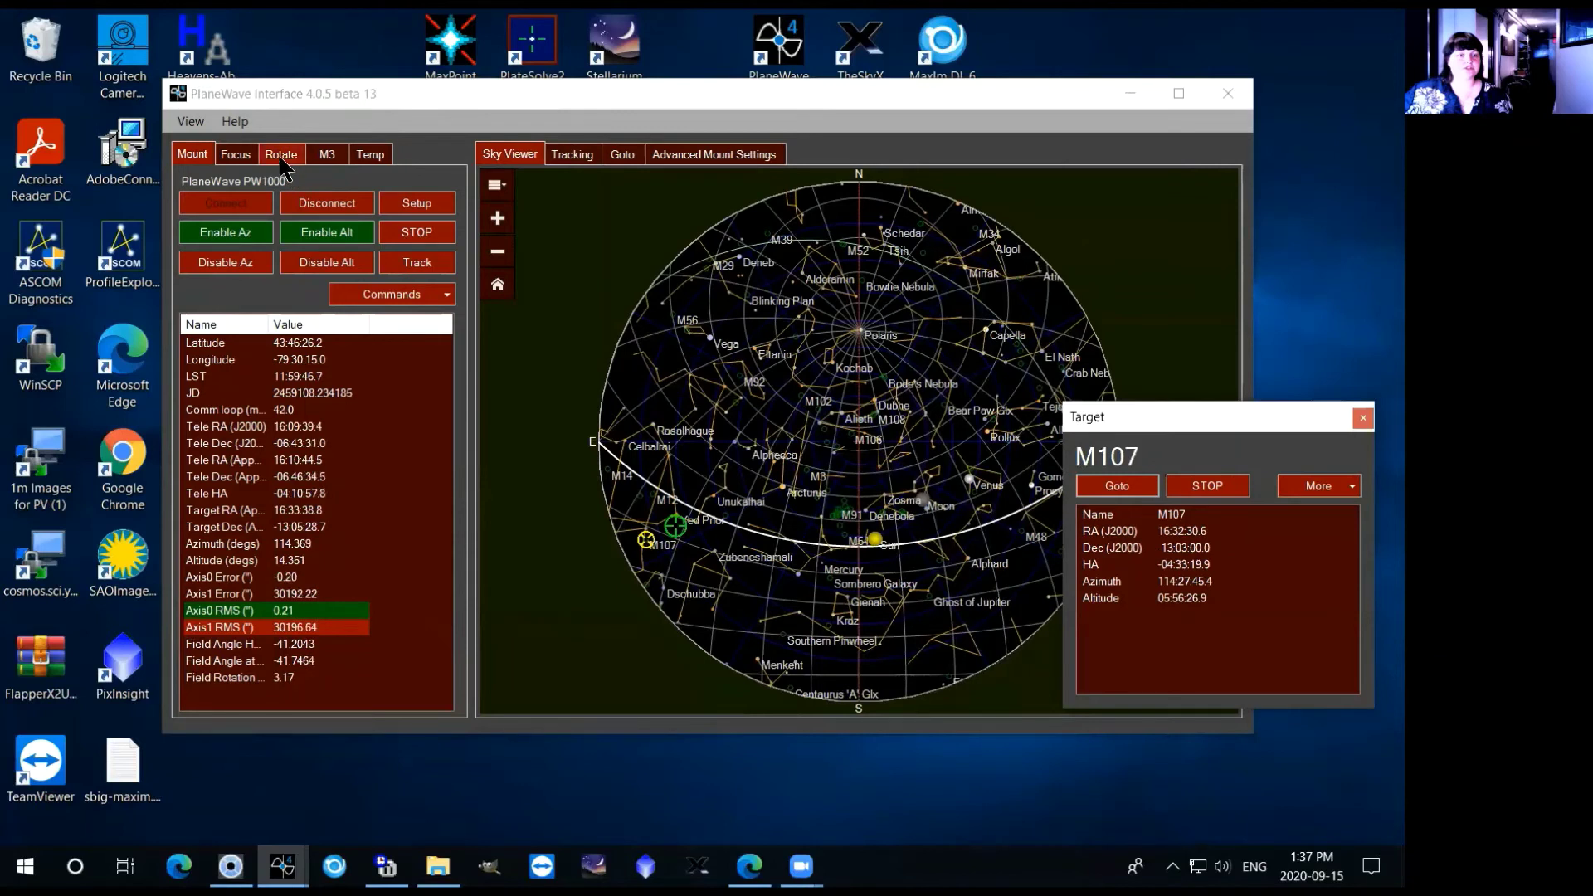
Check which M3 port is active and enable the rotator for Port 1, finishing back at the mount's controls.
left_click(327, 155)
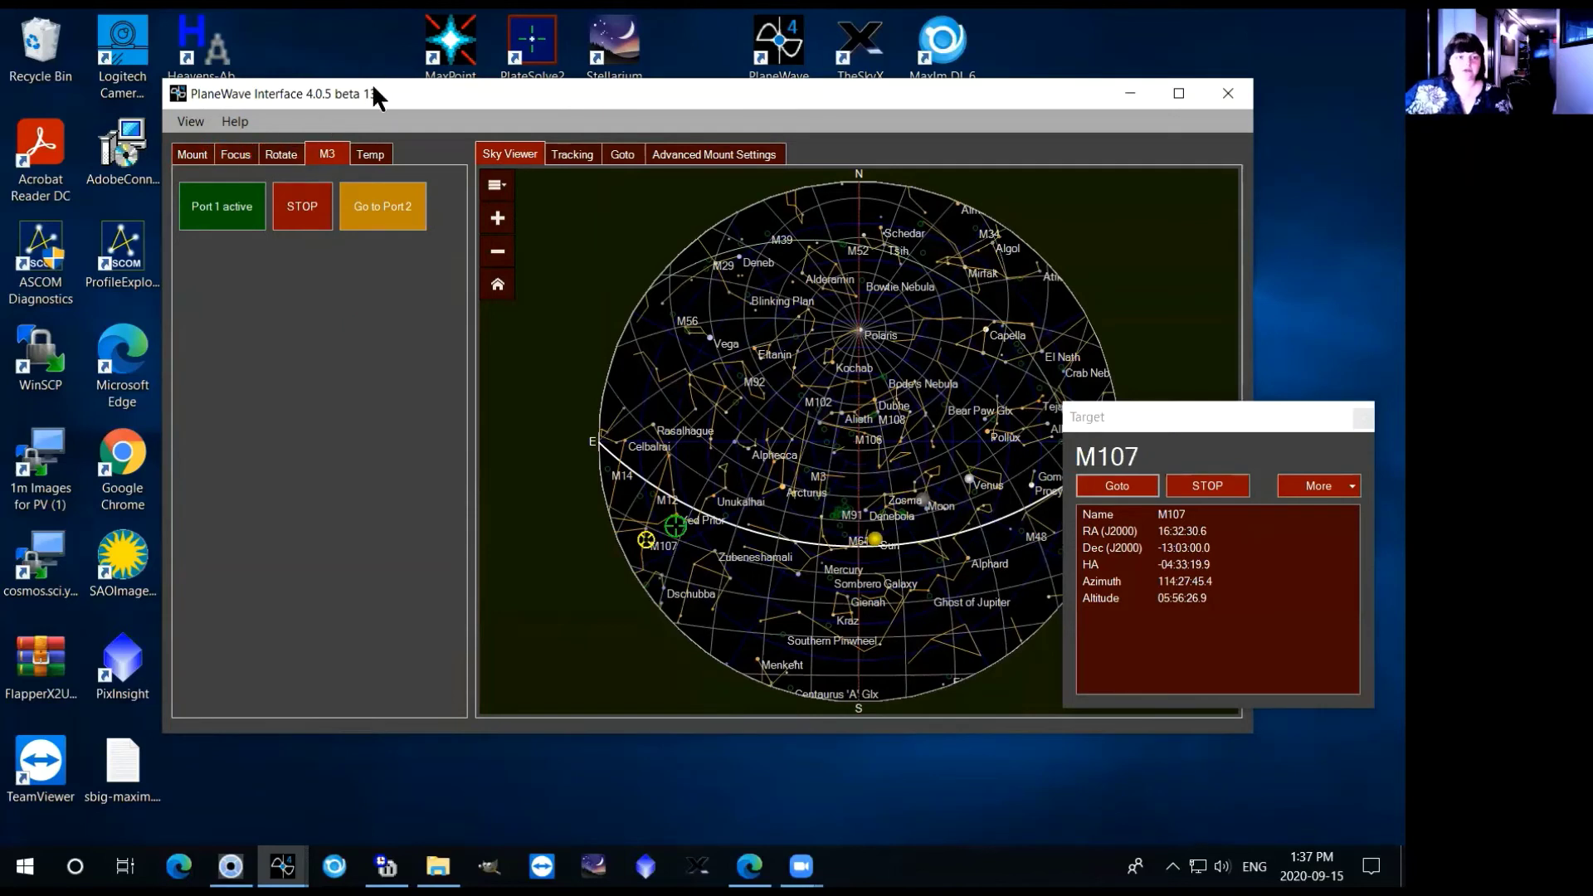
left_click_drag(368, 92, 365, 101)
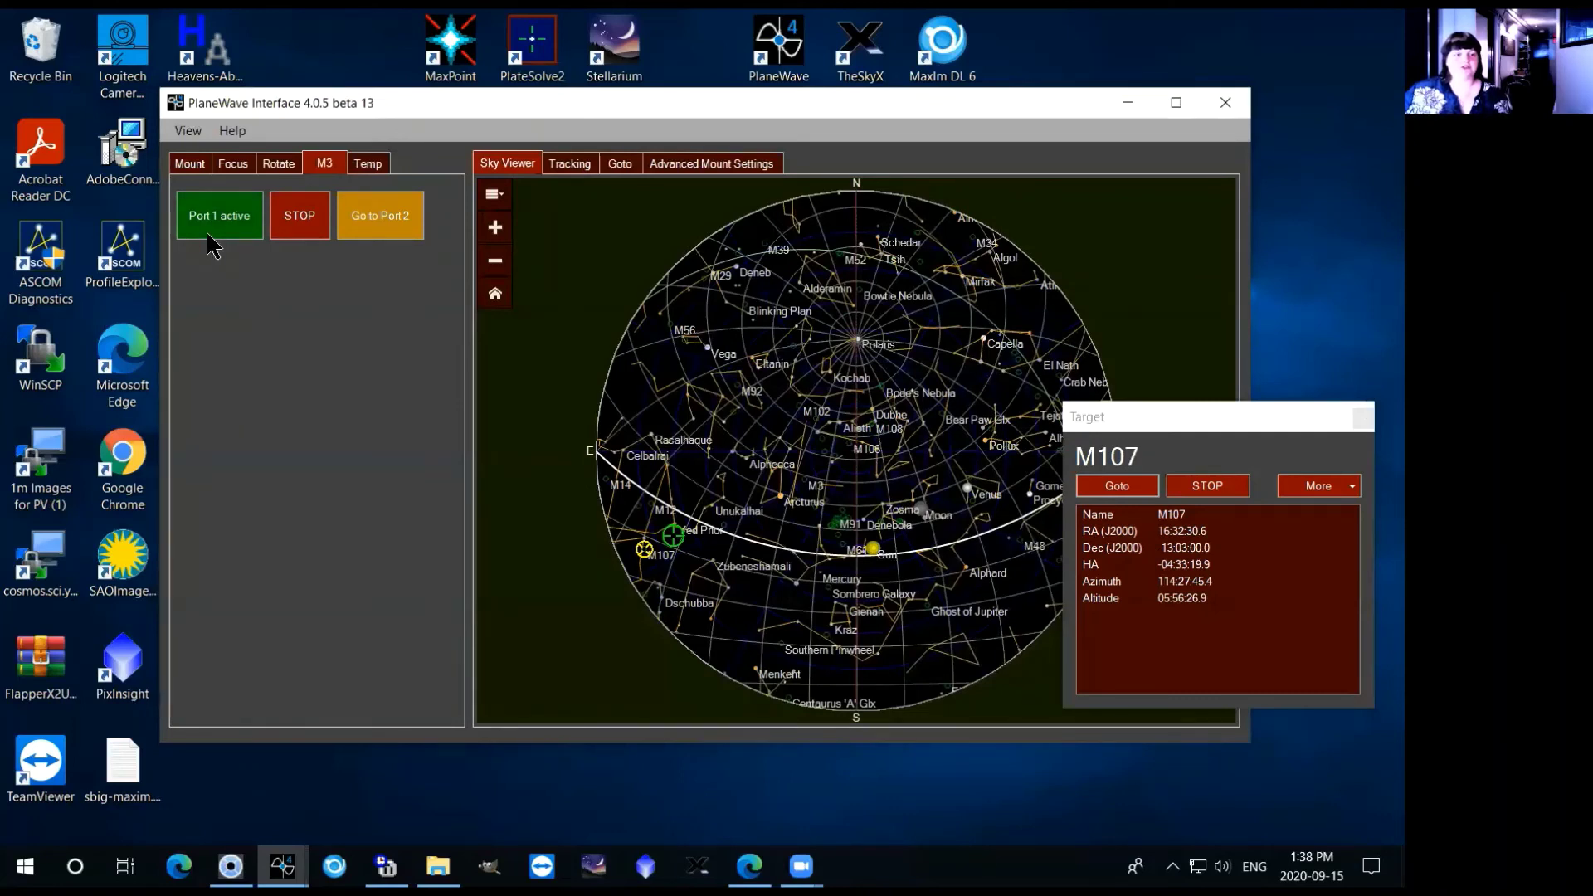
left_click(276, 167)
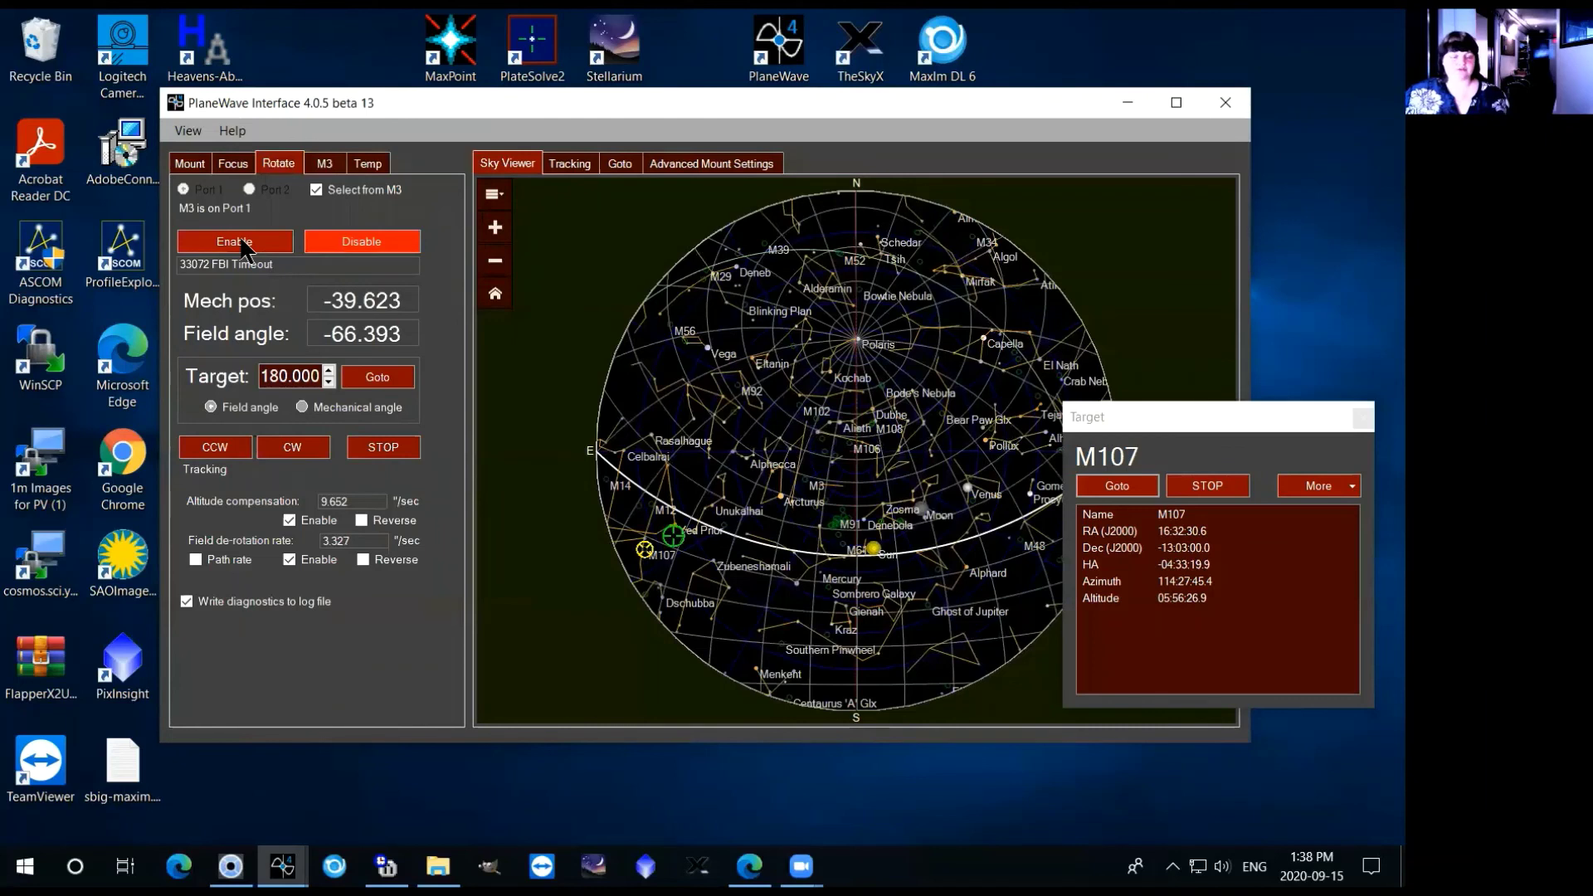
left_click(239, 235)
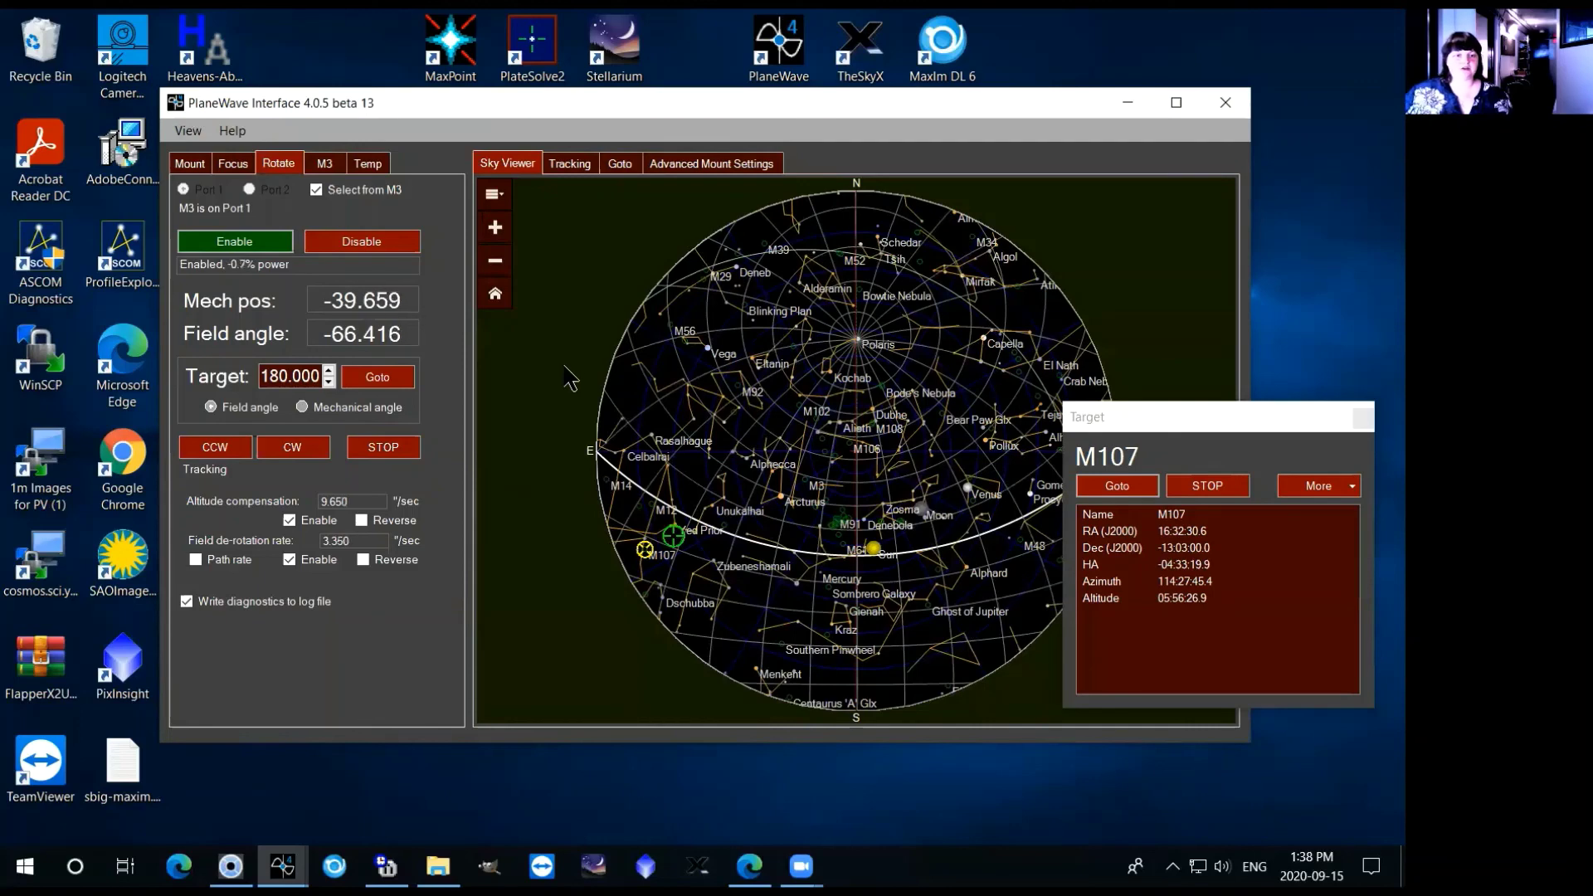
left_click(190, 164)
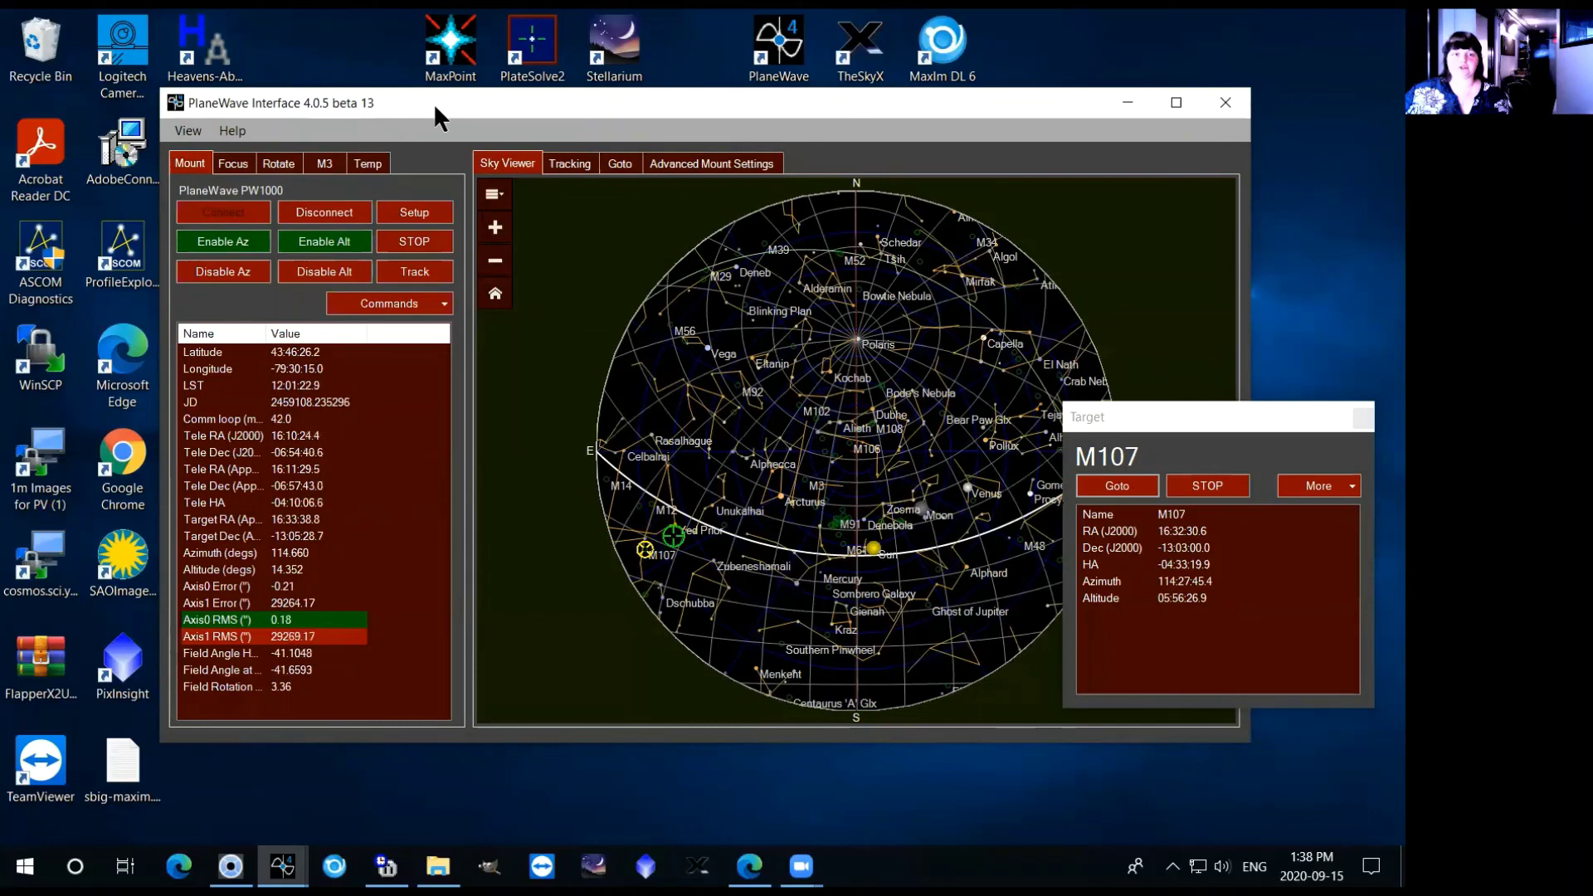
left_click_drag(438, 103, 463, 100)
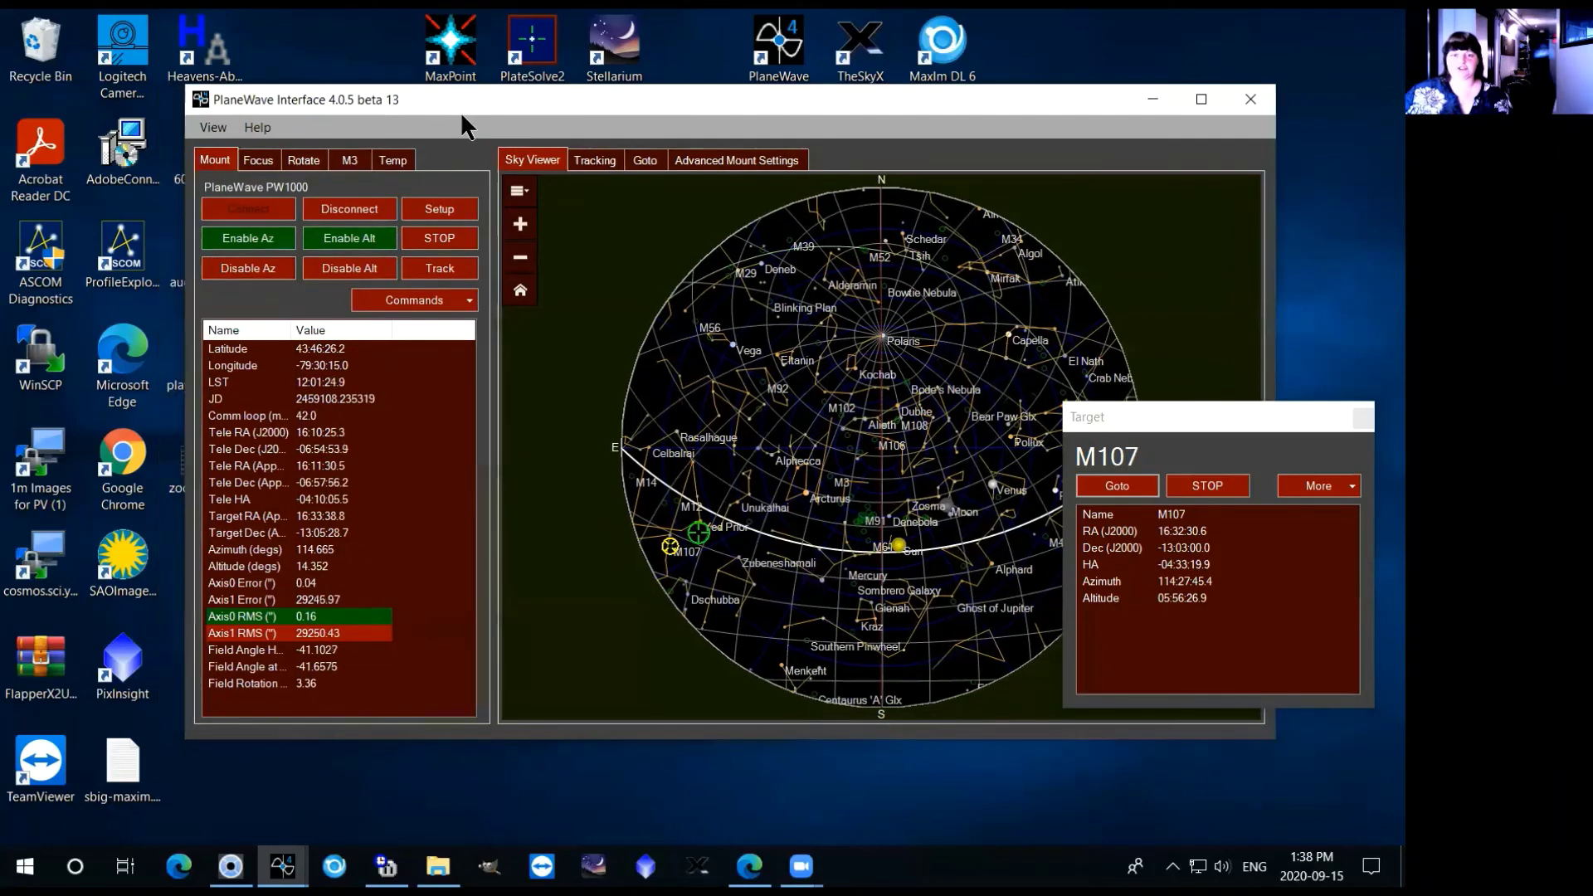